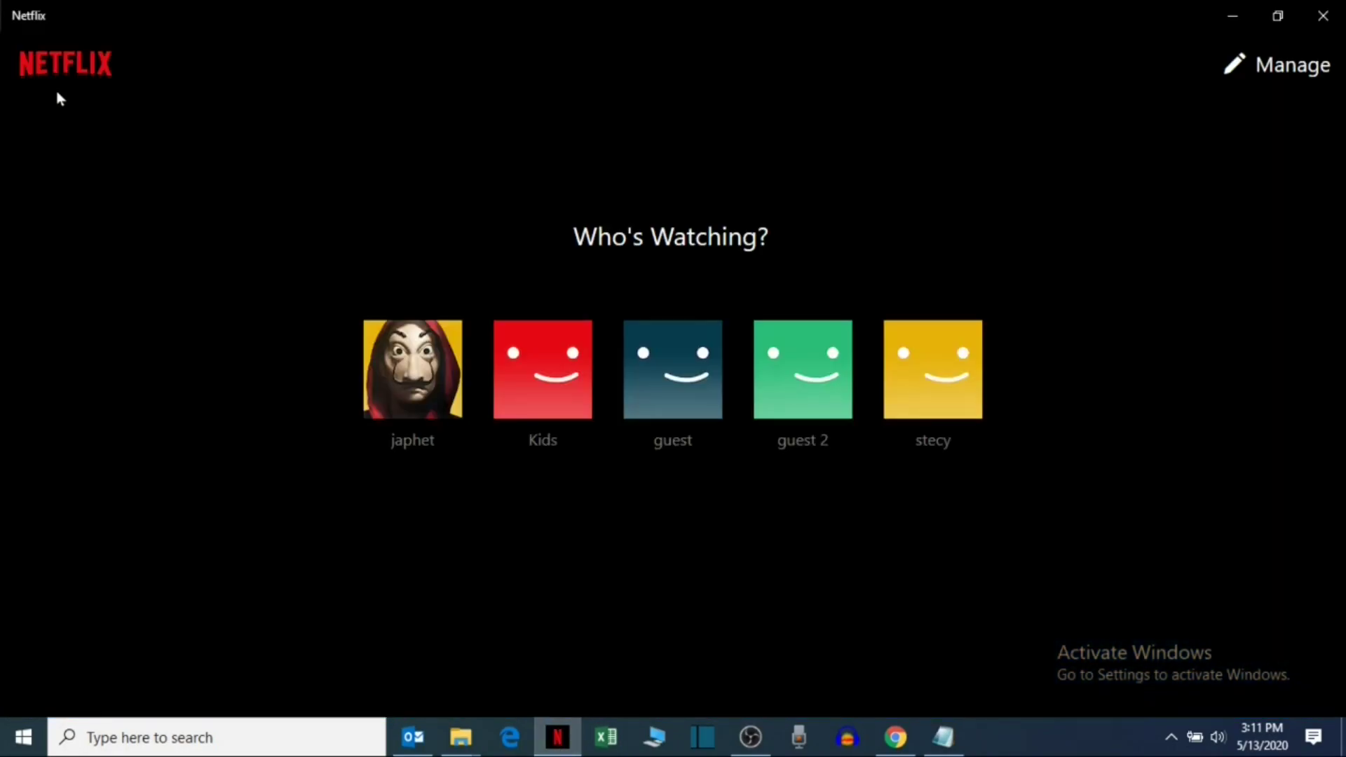
# - Enter the first profile on Who's Watching and go to My Downloads via the side menu
pyautogui.click(379, 384)
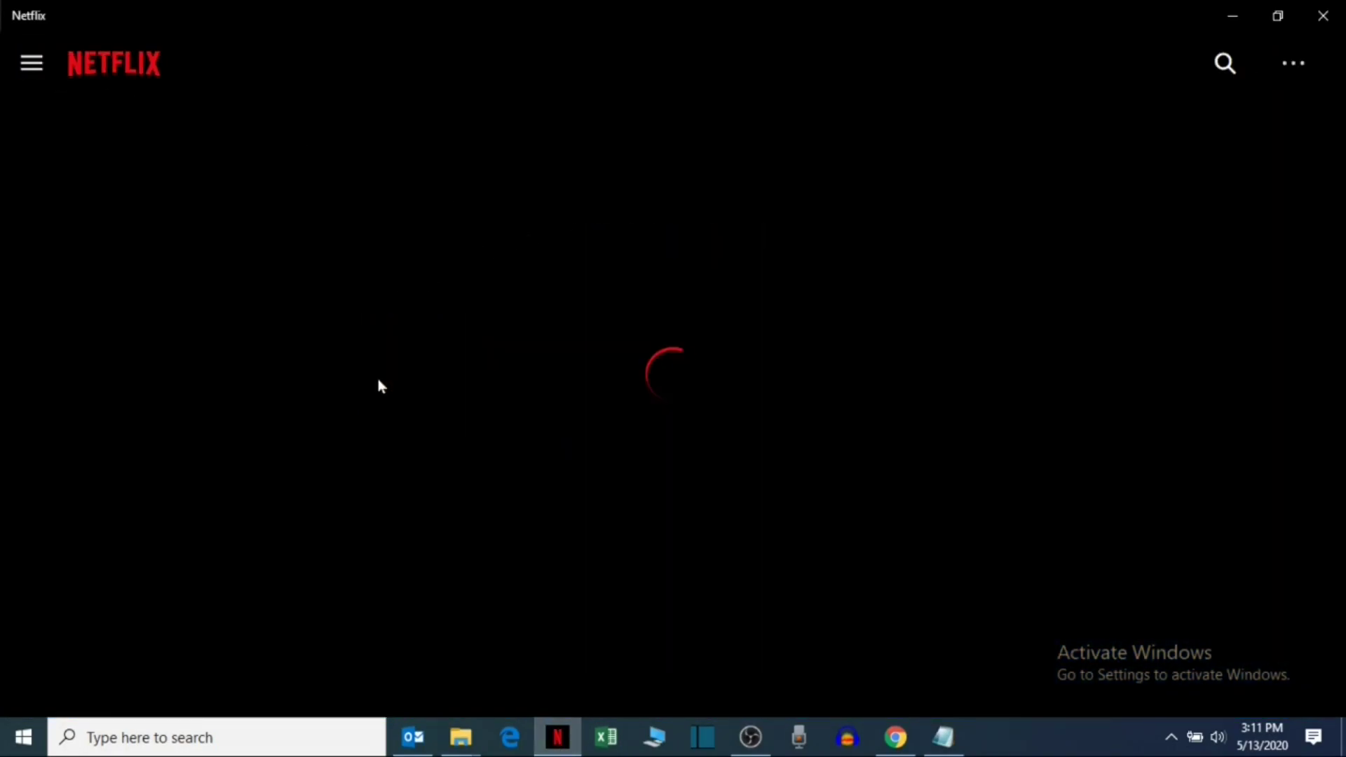
pyautogui.click(31, 64)
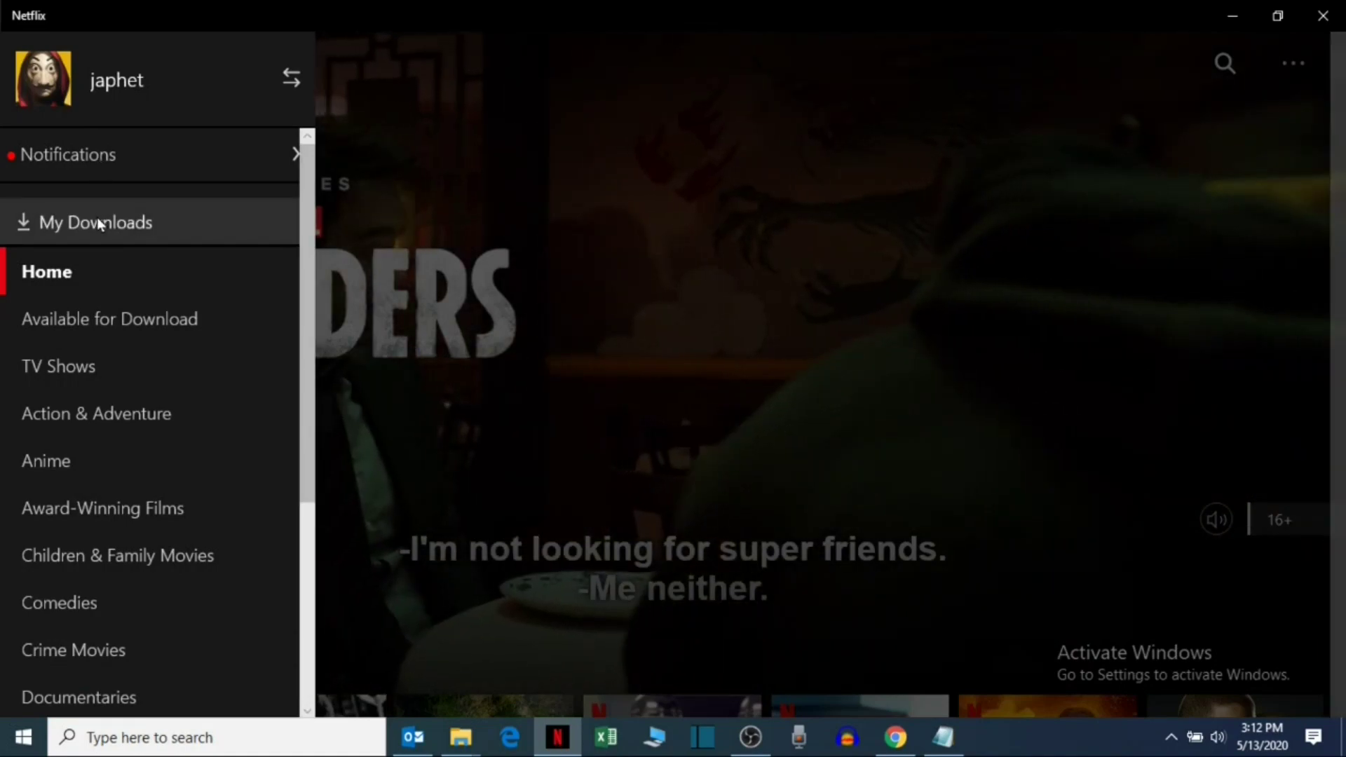
pyautogui.click(96, 223)
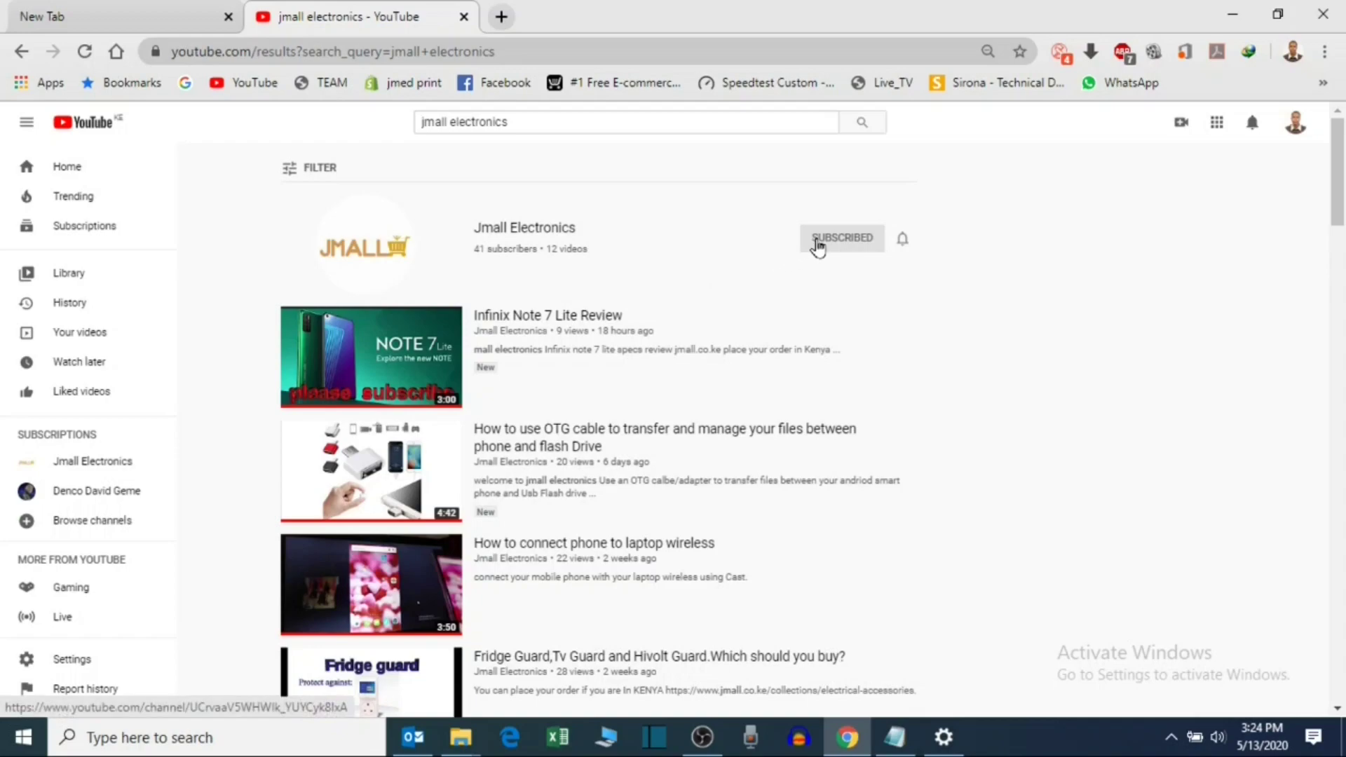
# - Set the Jmall Electronics channel's notifications to All
pyautogui.click(903, 240)
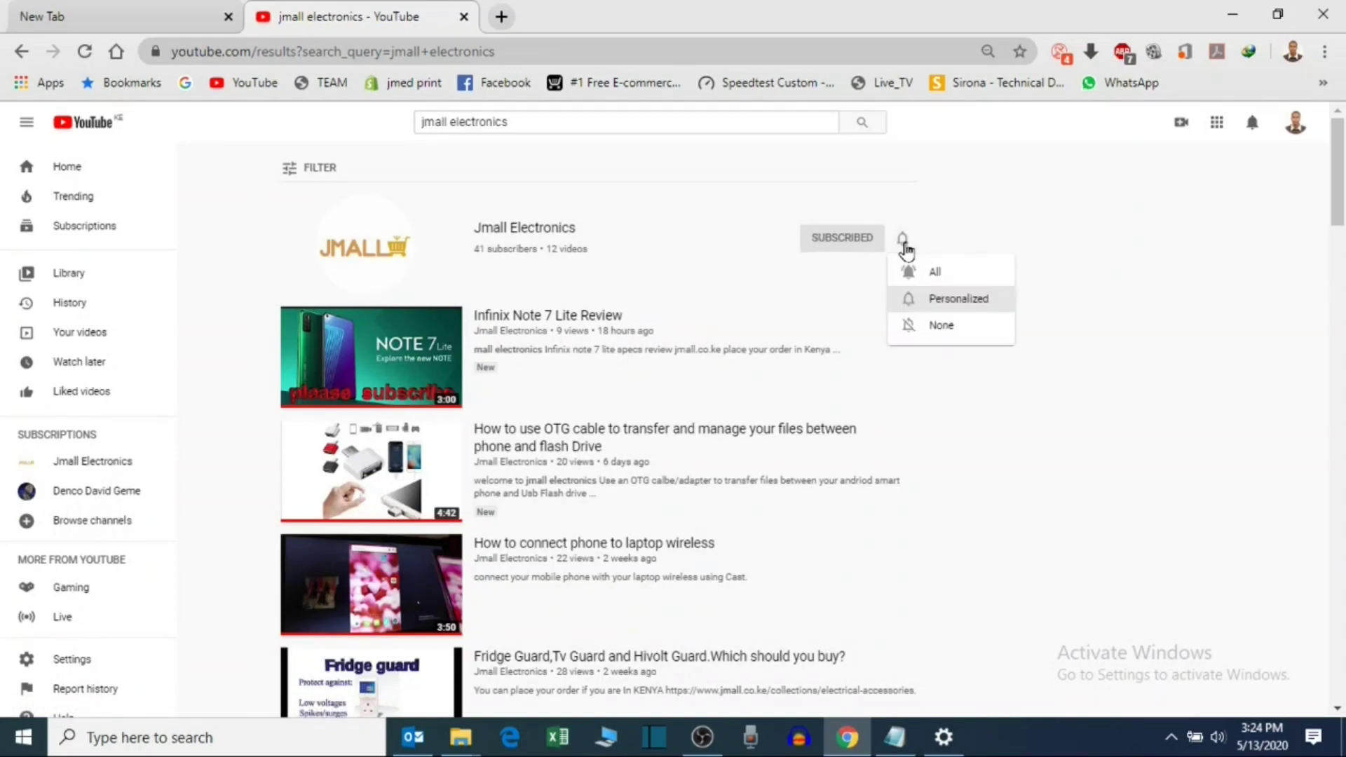
pyautogui.click(936, 273)
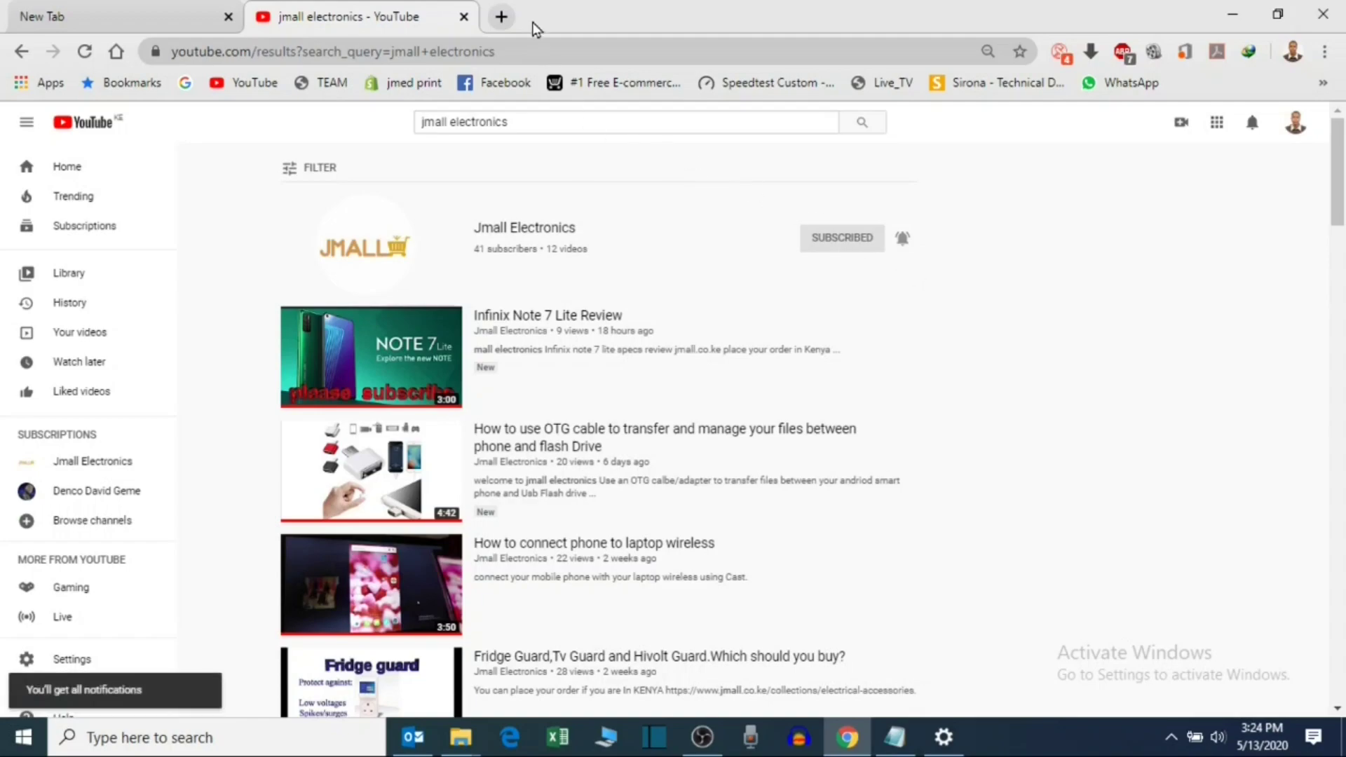
# - In a new tab, search Google for 'microsoft store' and open the Windows Apps – Microsoft Store result
pyautogui.click(502, 18)
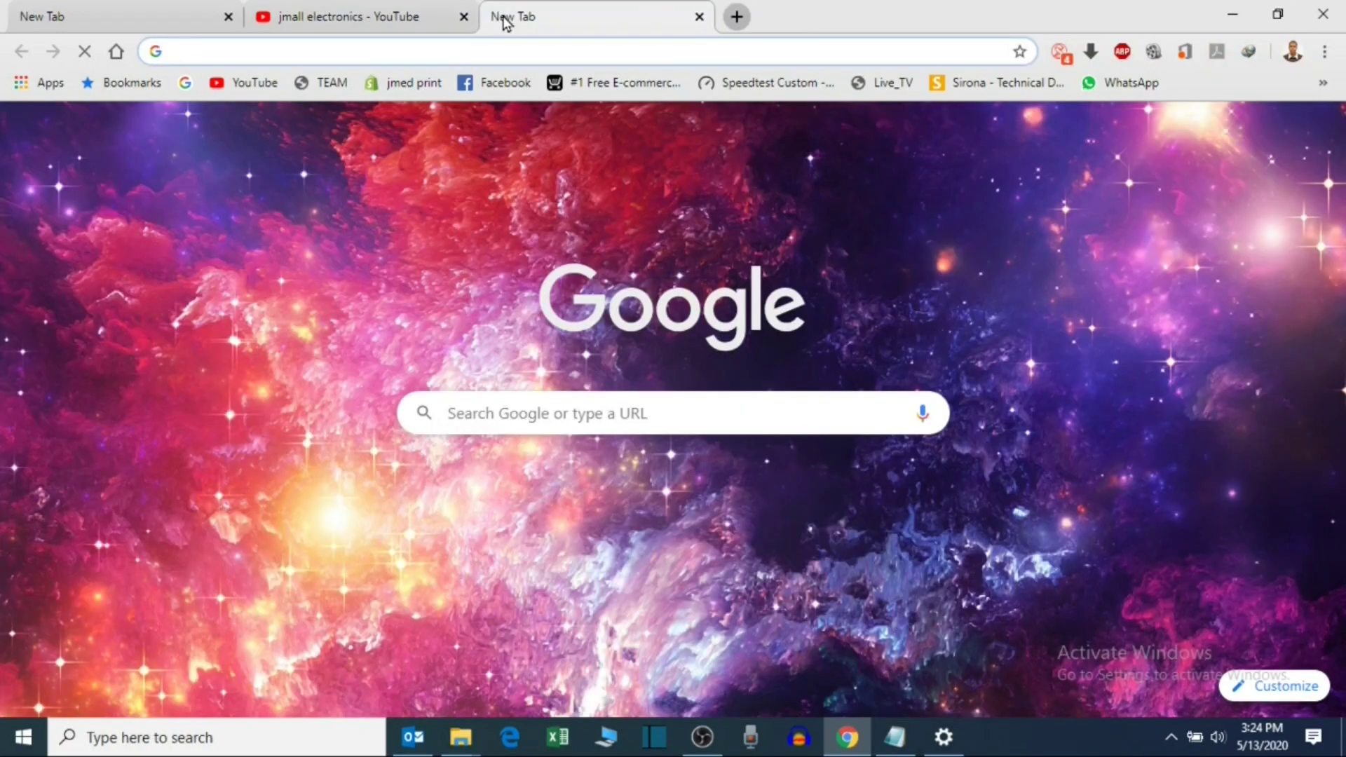
pyautogui.write('microsoft store')
pyautogui.press('Return')
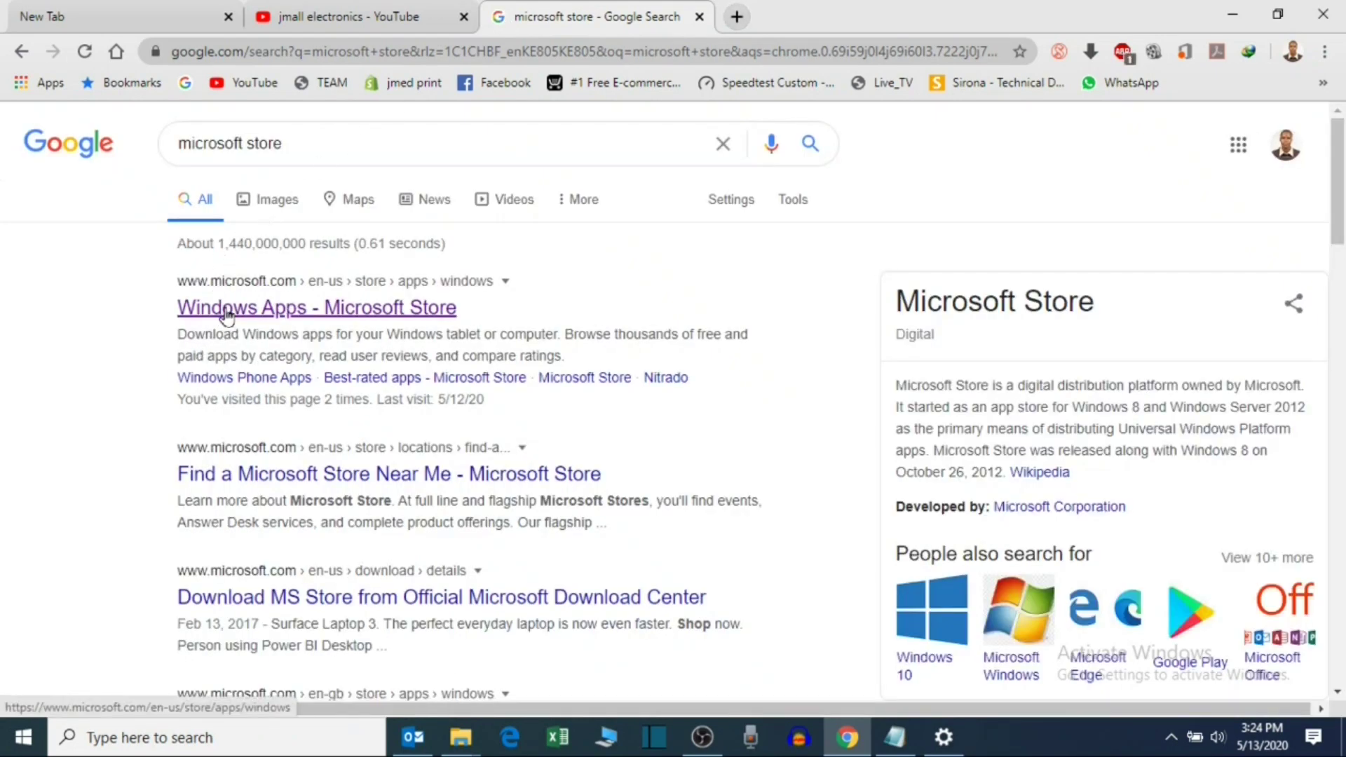
pyautogui.click(230, 309)
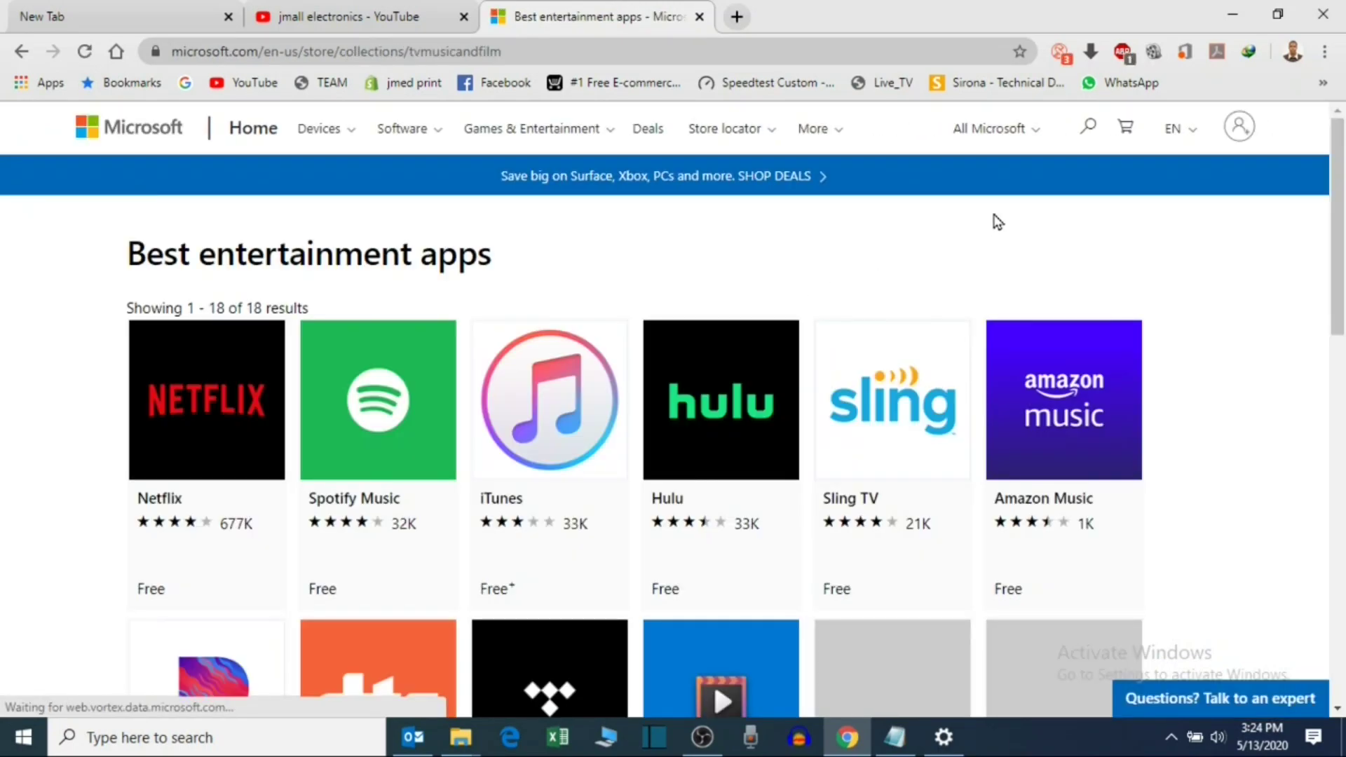
# - Search the Microsoft site for 'net', open the Netflix app page and choose Get
pyautogui.click(1090, 130)
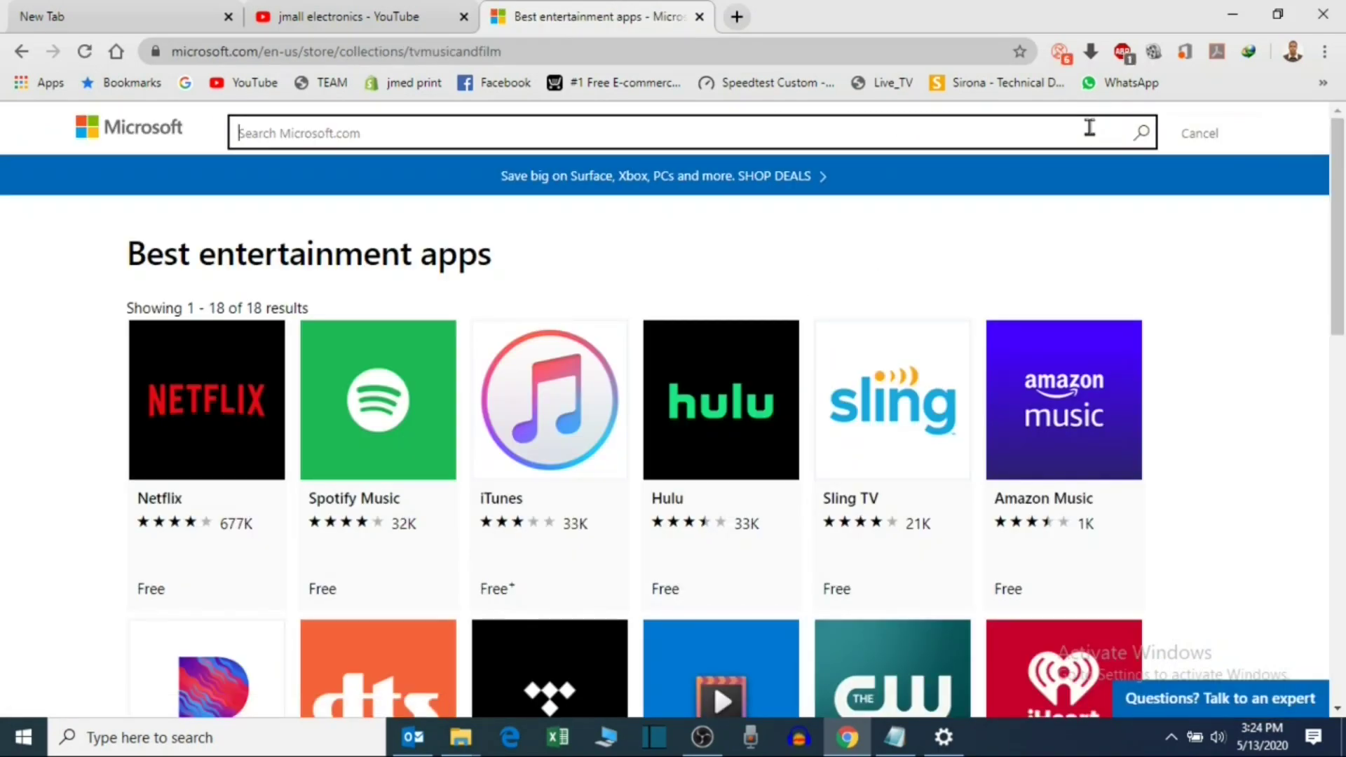
pyautogui.write('ne')
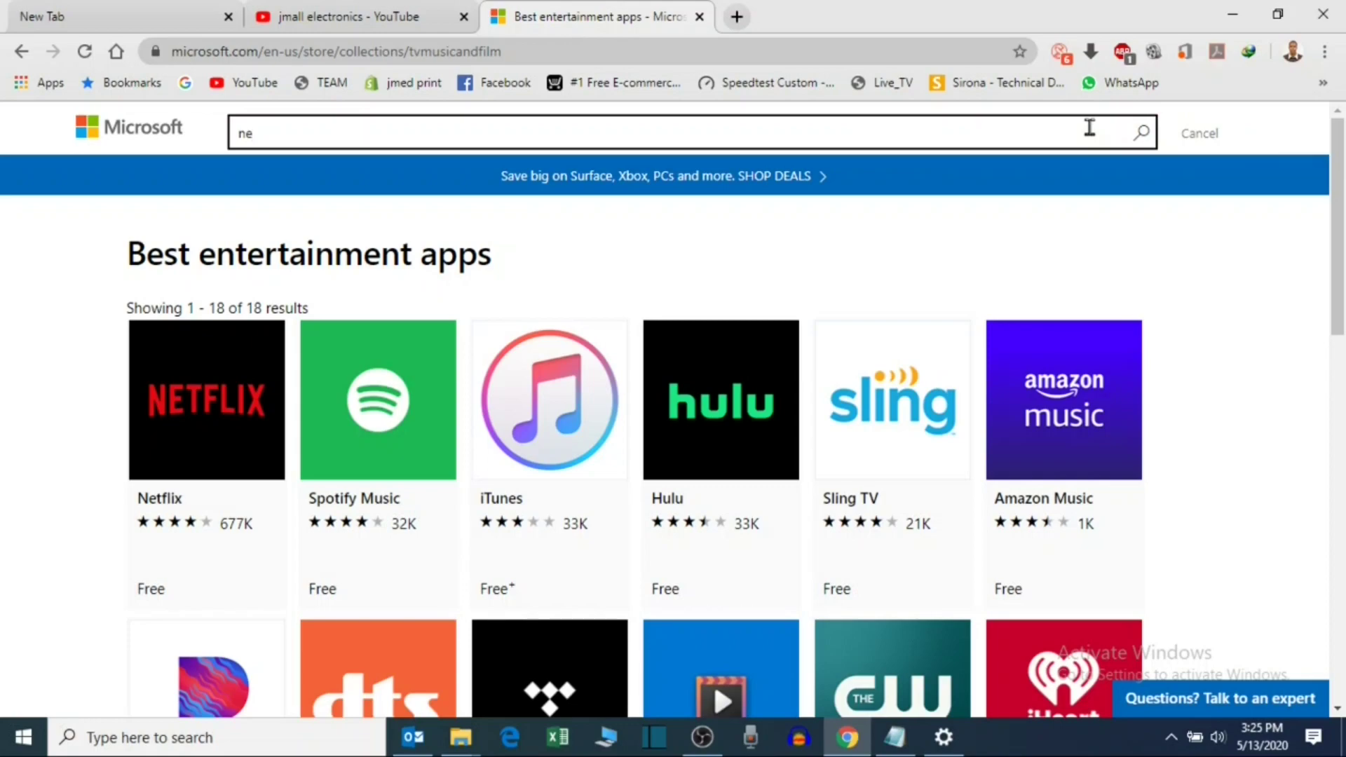
pyautogui.write('t')
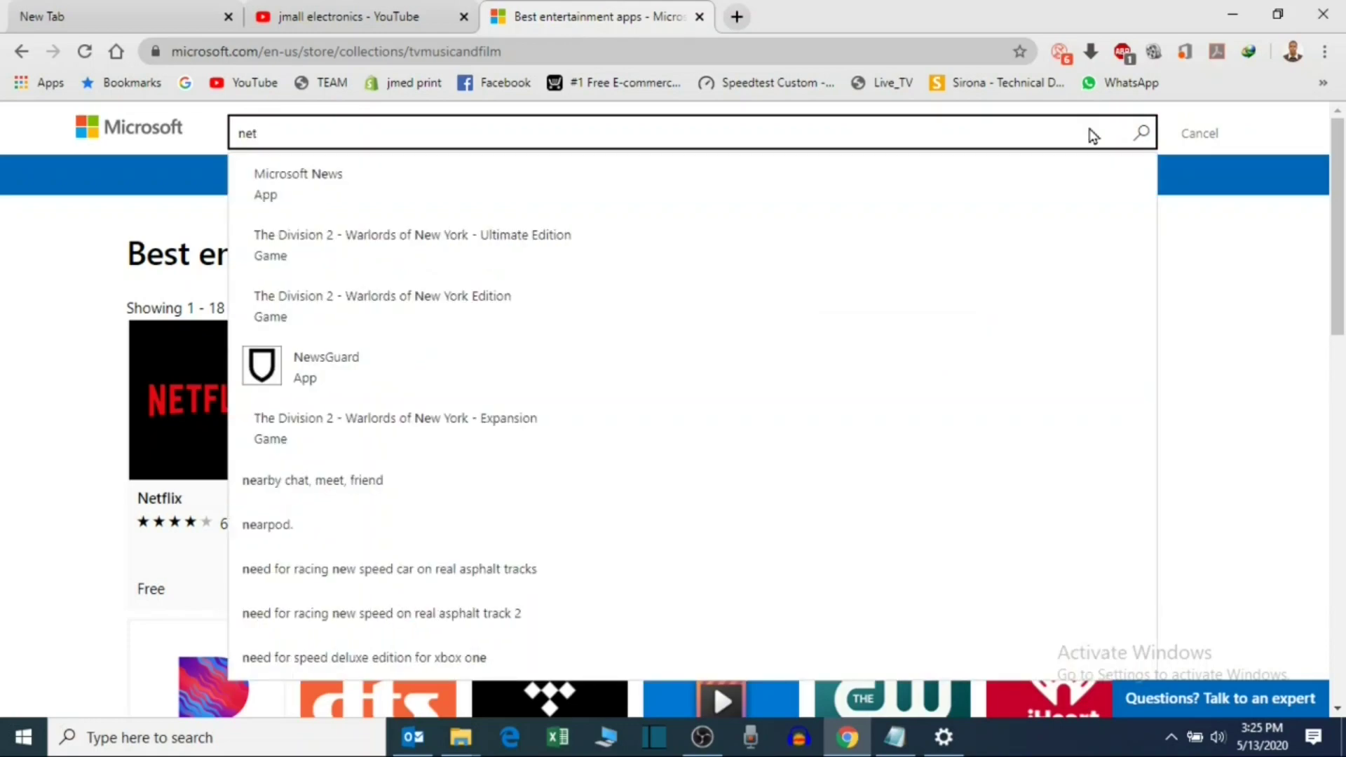
pyautogui.click(477, 182)
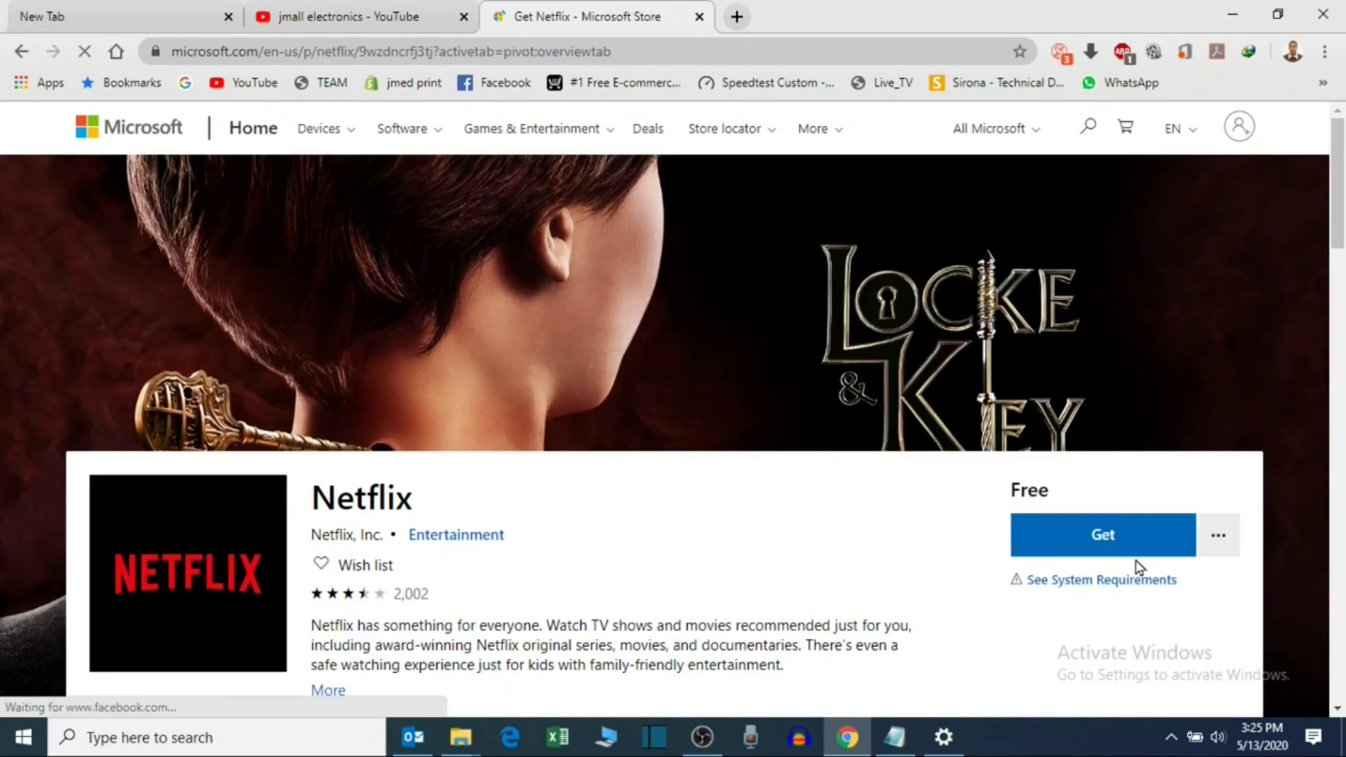
pyautogui.click(1105, 548)
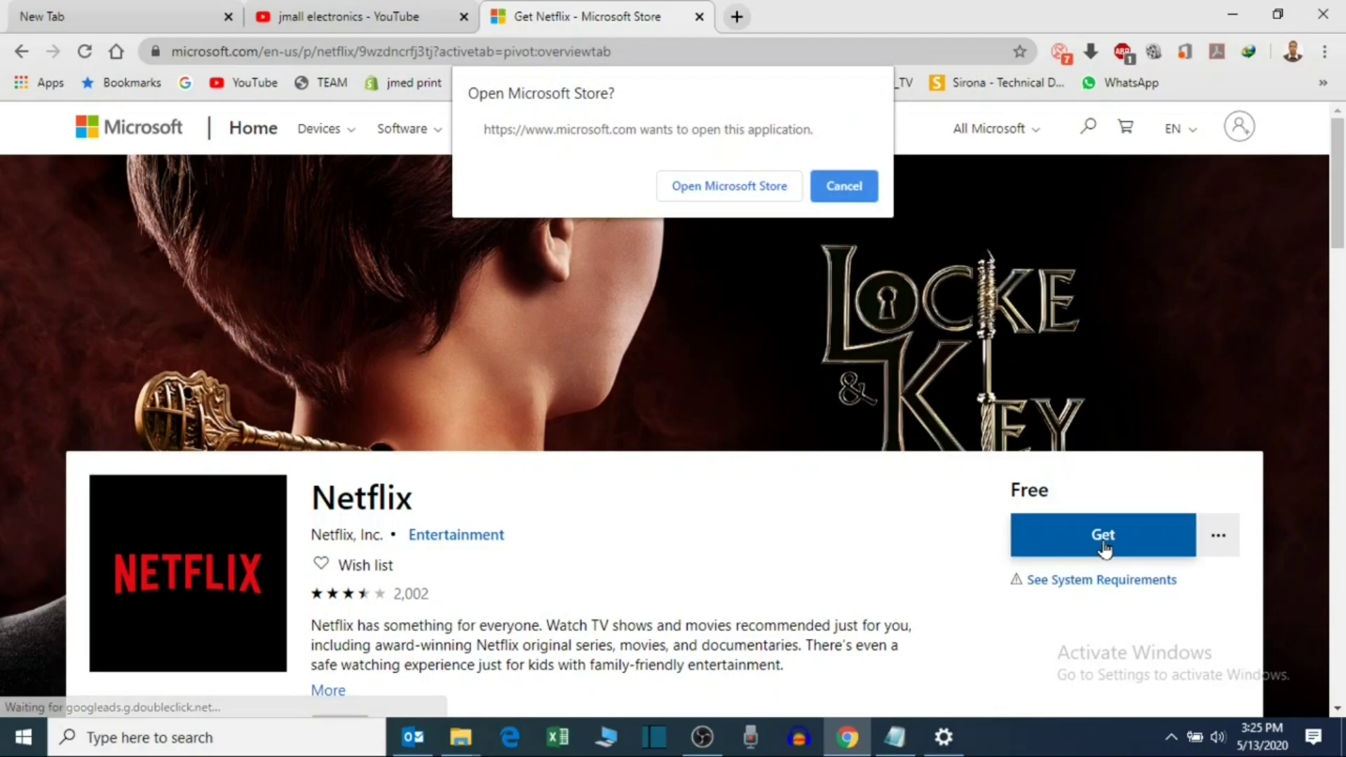
# - Open the Microsoft Store app, start installing Netflix and choose to use a different Microsoft account
pyautogui.click(749, 188)
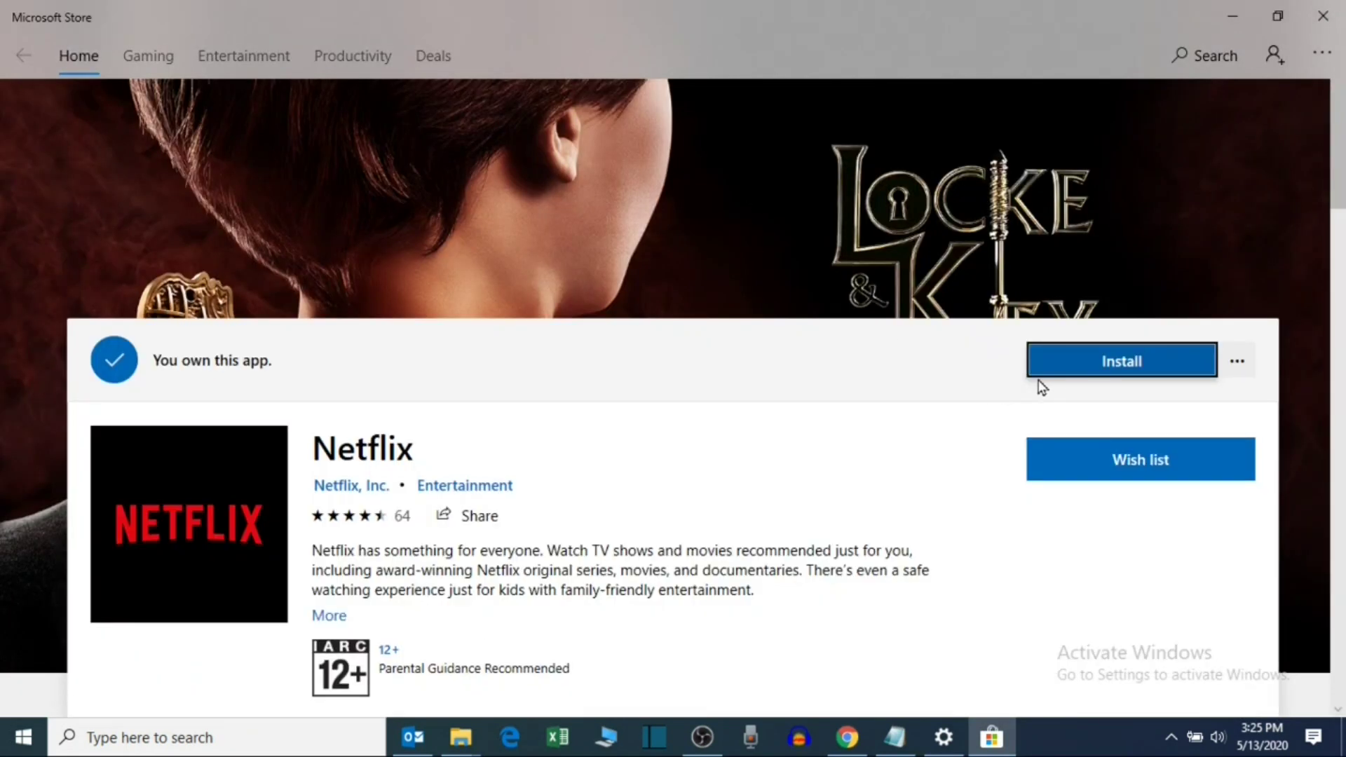
pyautogui.click(1069, 363)
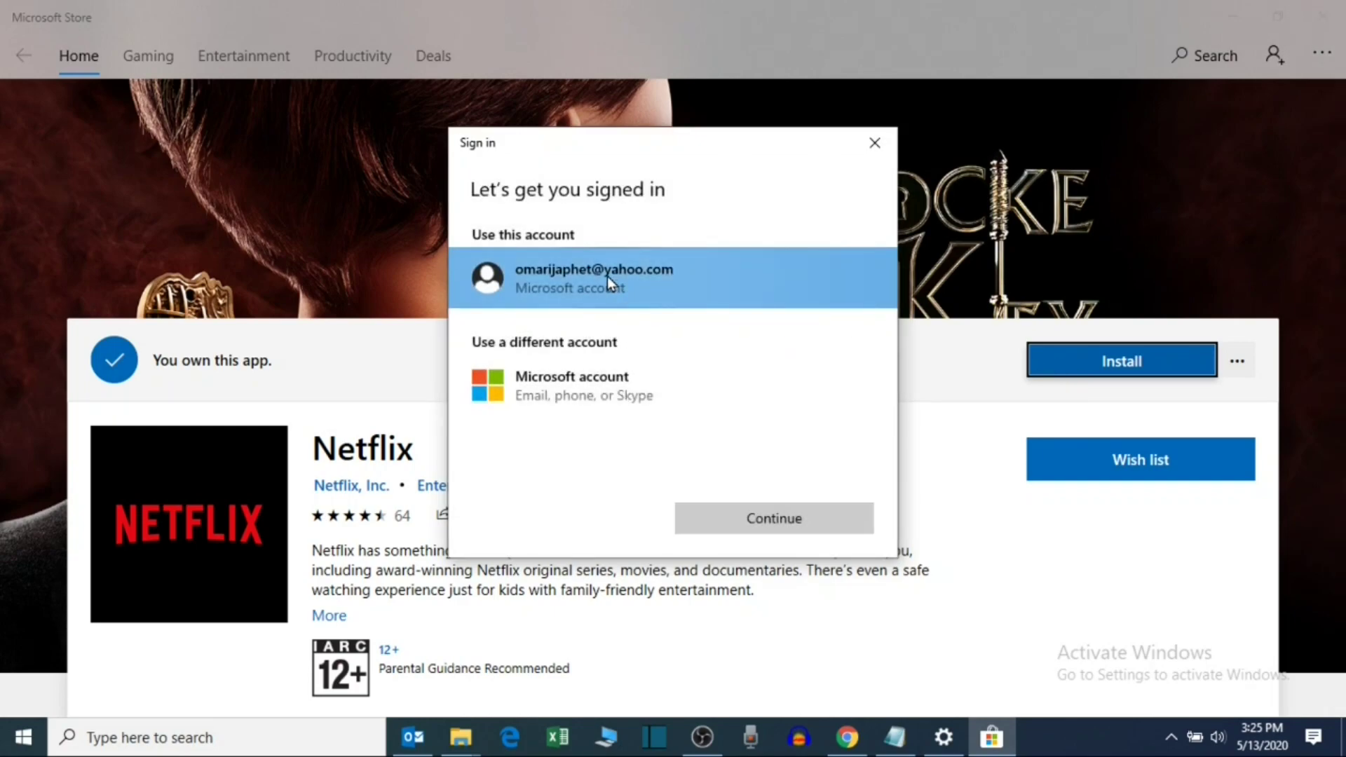
pyautogui.click(607, 385)
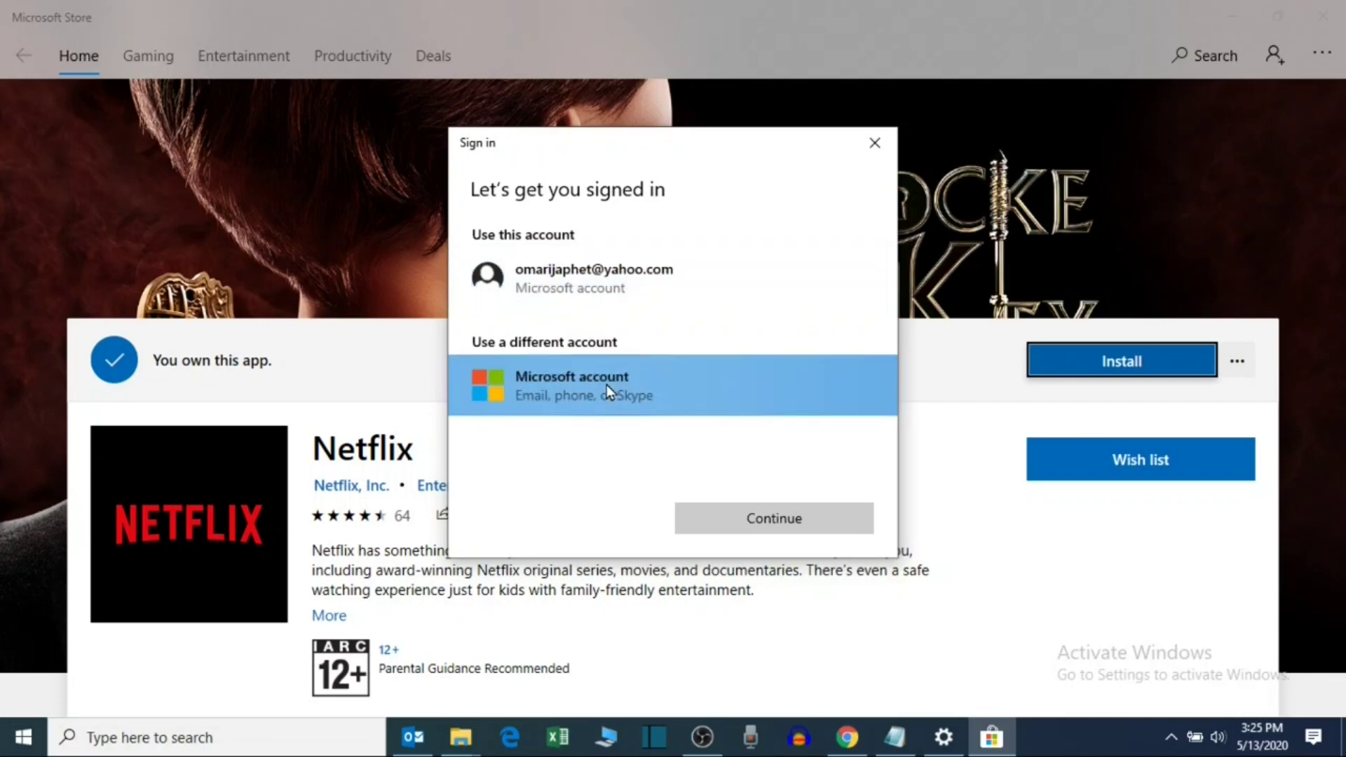
# - Continue to the Microsoft sign-in page, start a new account and enter its email
pyautogui.click(758, 525)
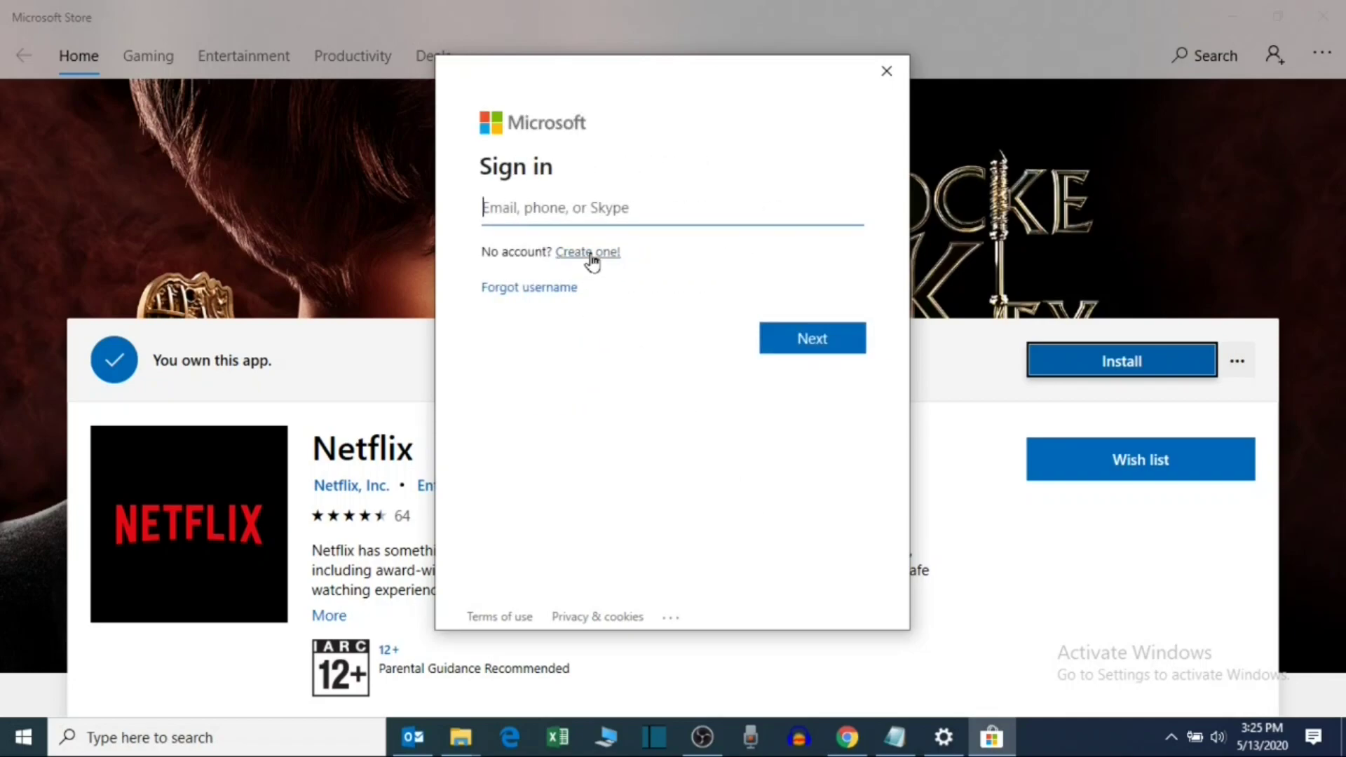
pyautogui.click(589, 254)
pyautogui.write('jm')
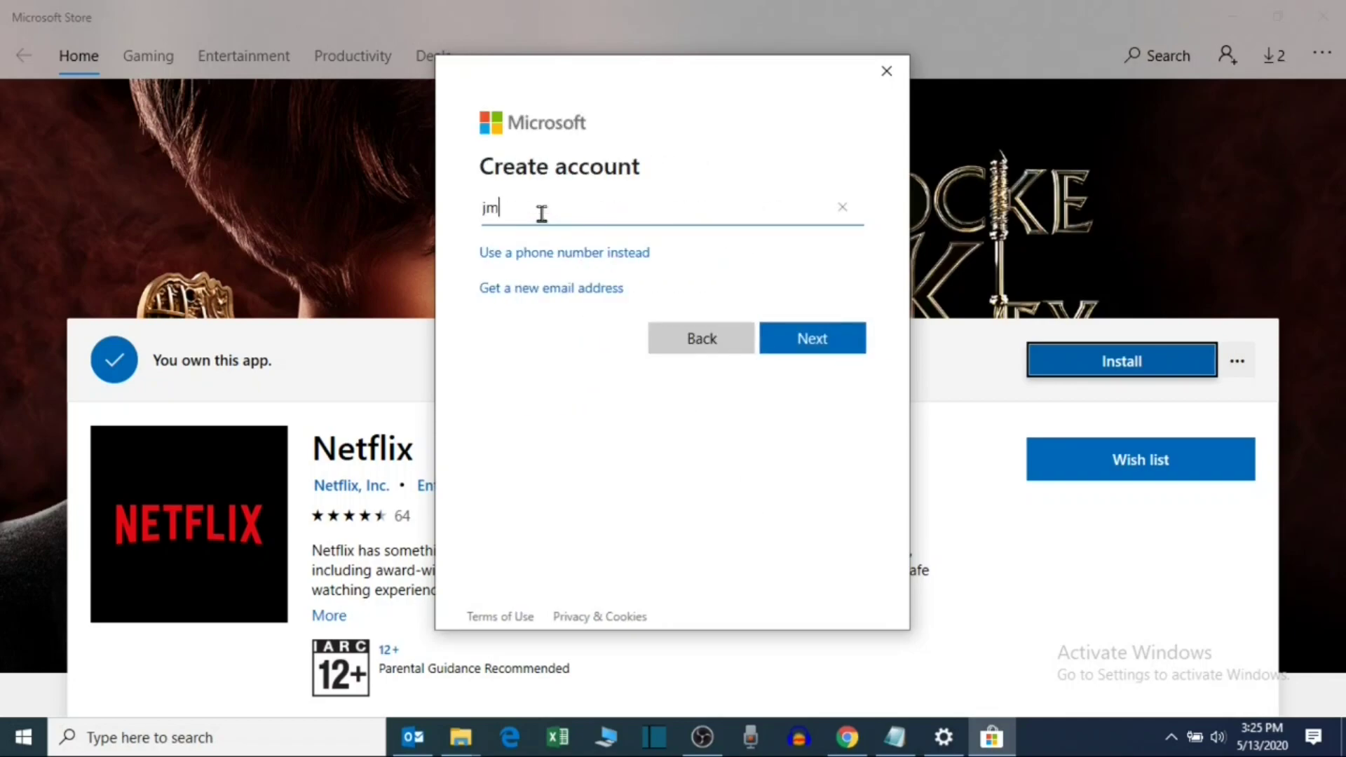
pyautogui.write('d')
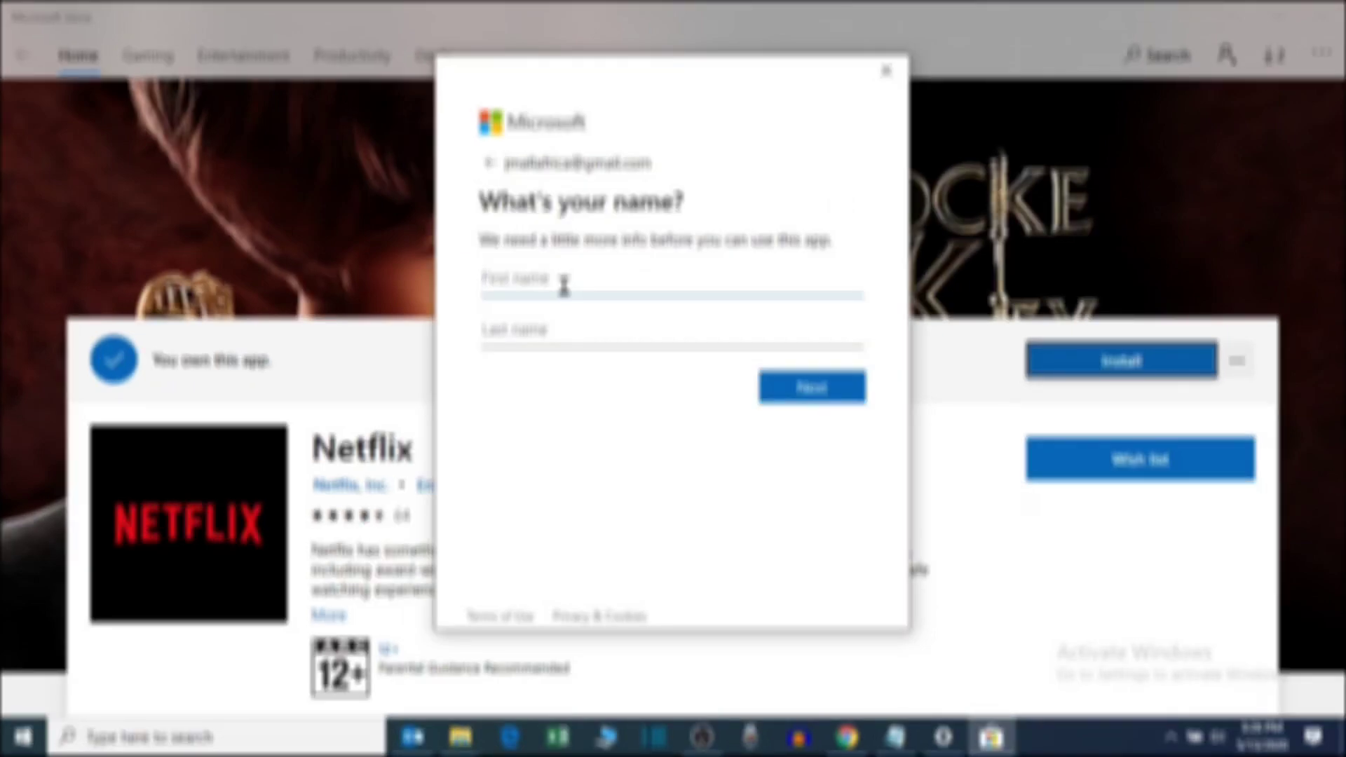
# - Fill in the account's first and last name, then begin setting the birth date
pyautogui.write('jo')
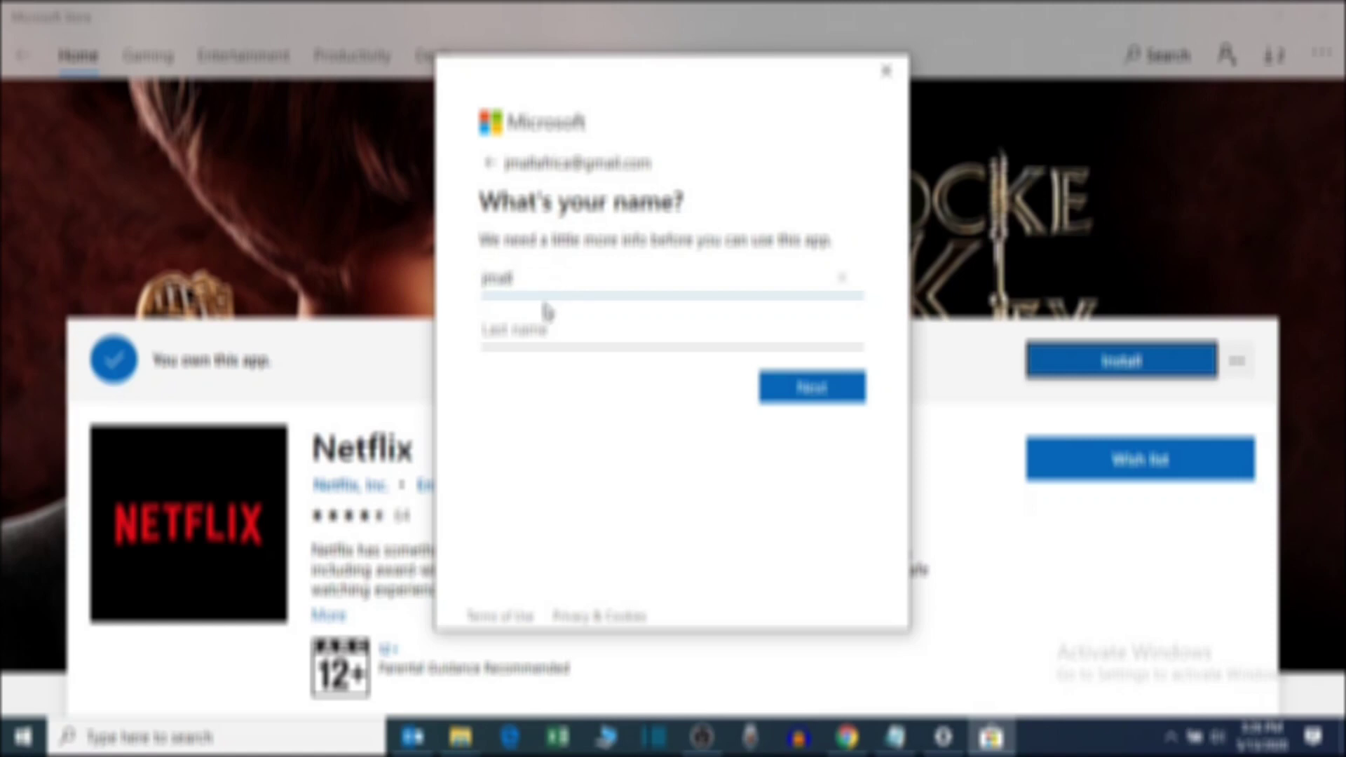
pyautogui.click(532, 321)
pyautogui.write('d')
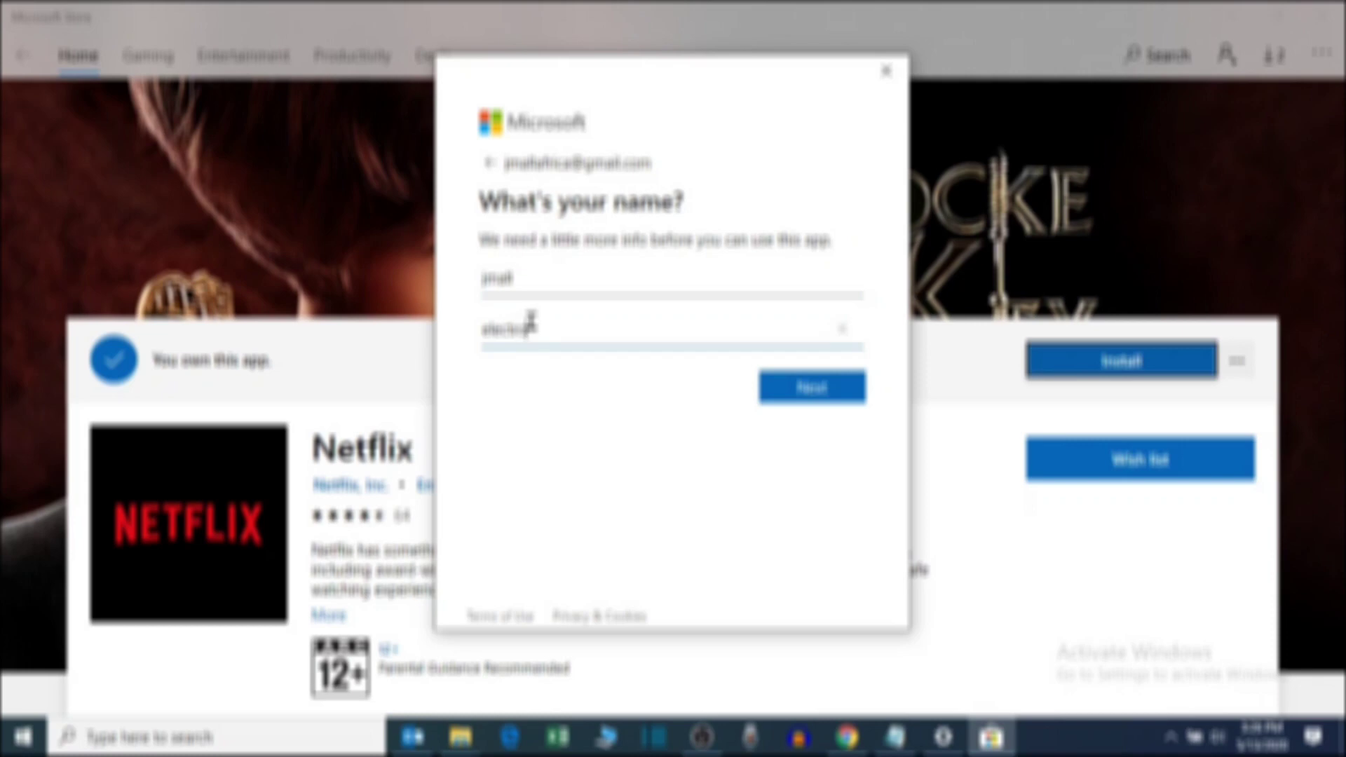
pyautogui.write('lectronics')
pyautogui.click(792, 392)
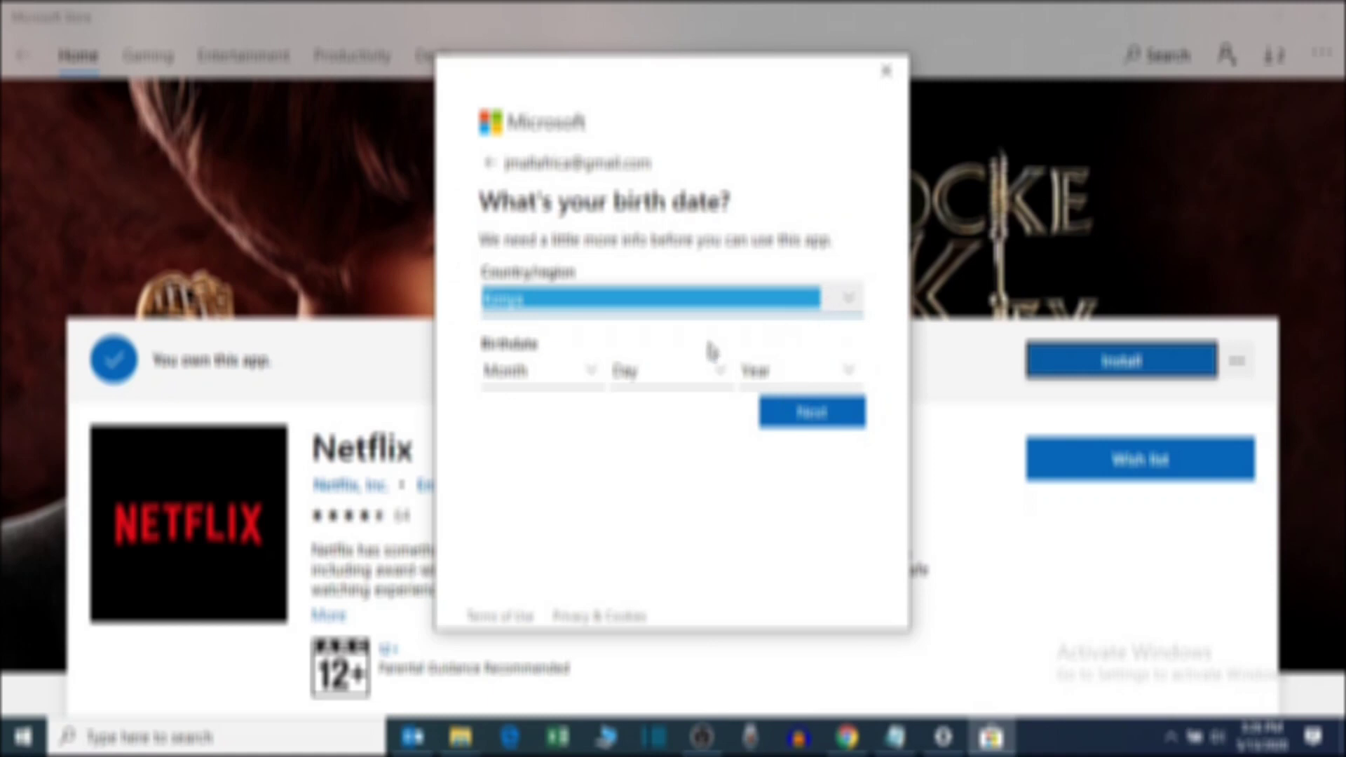
pyautogui.click(581, 384)
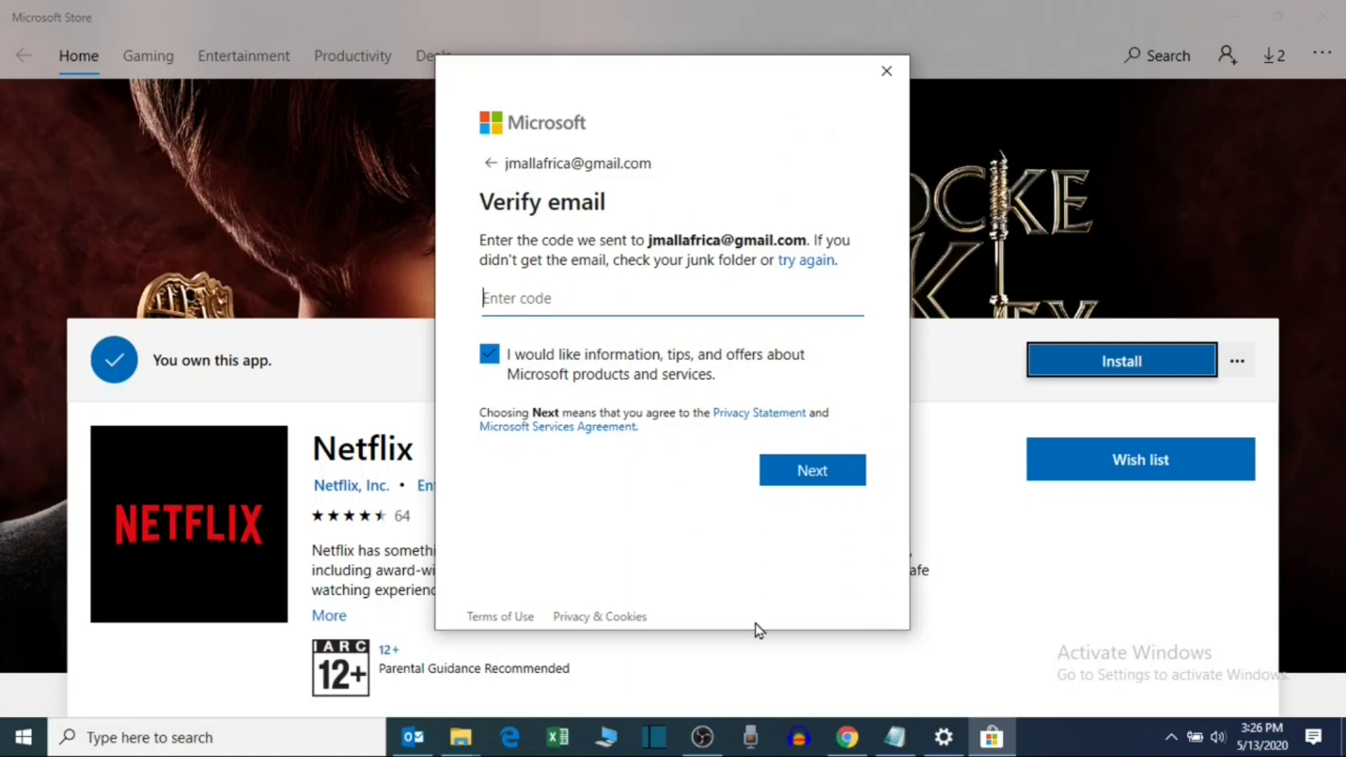
# - Open the Microsoft verification email in Gmail, select its security code and return to the Store
pyautogui.click(845, 738)
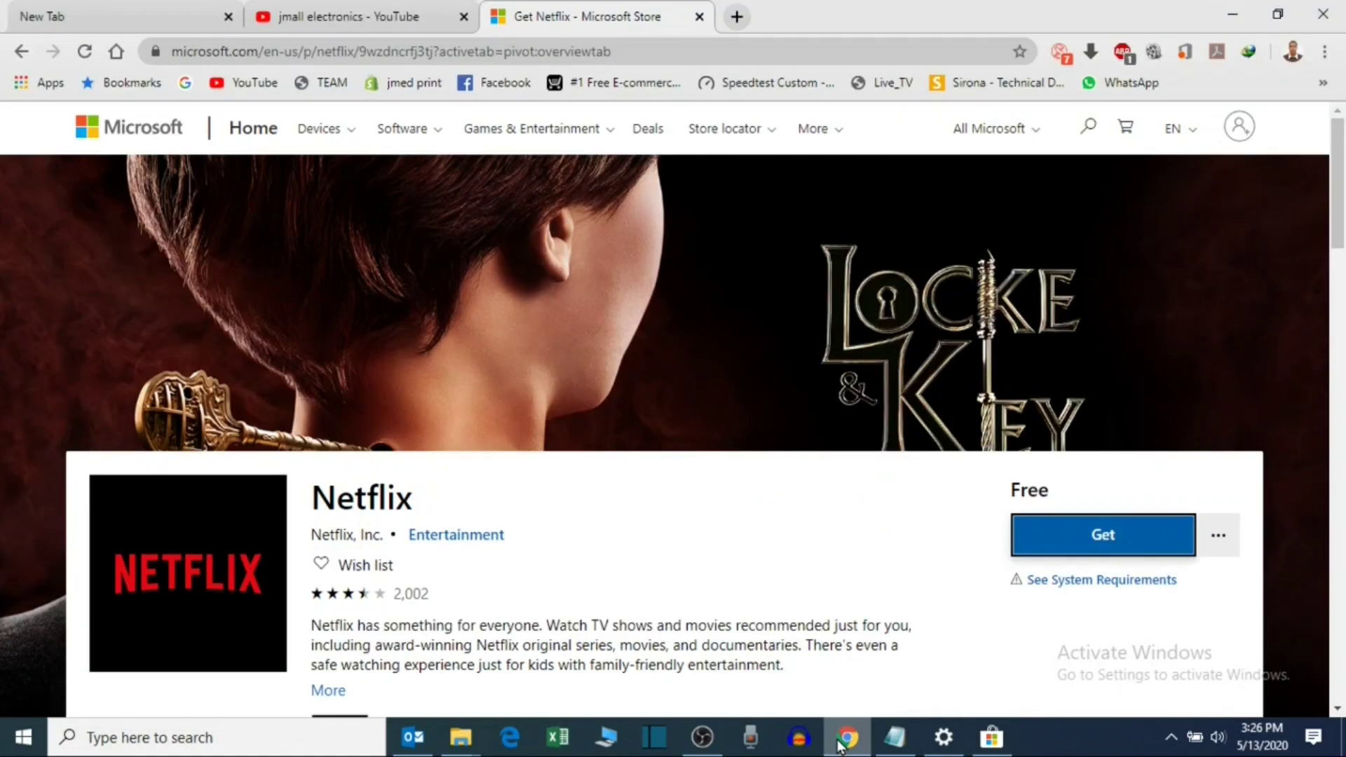
pyautogui.click(28, 83)
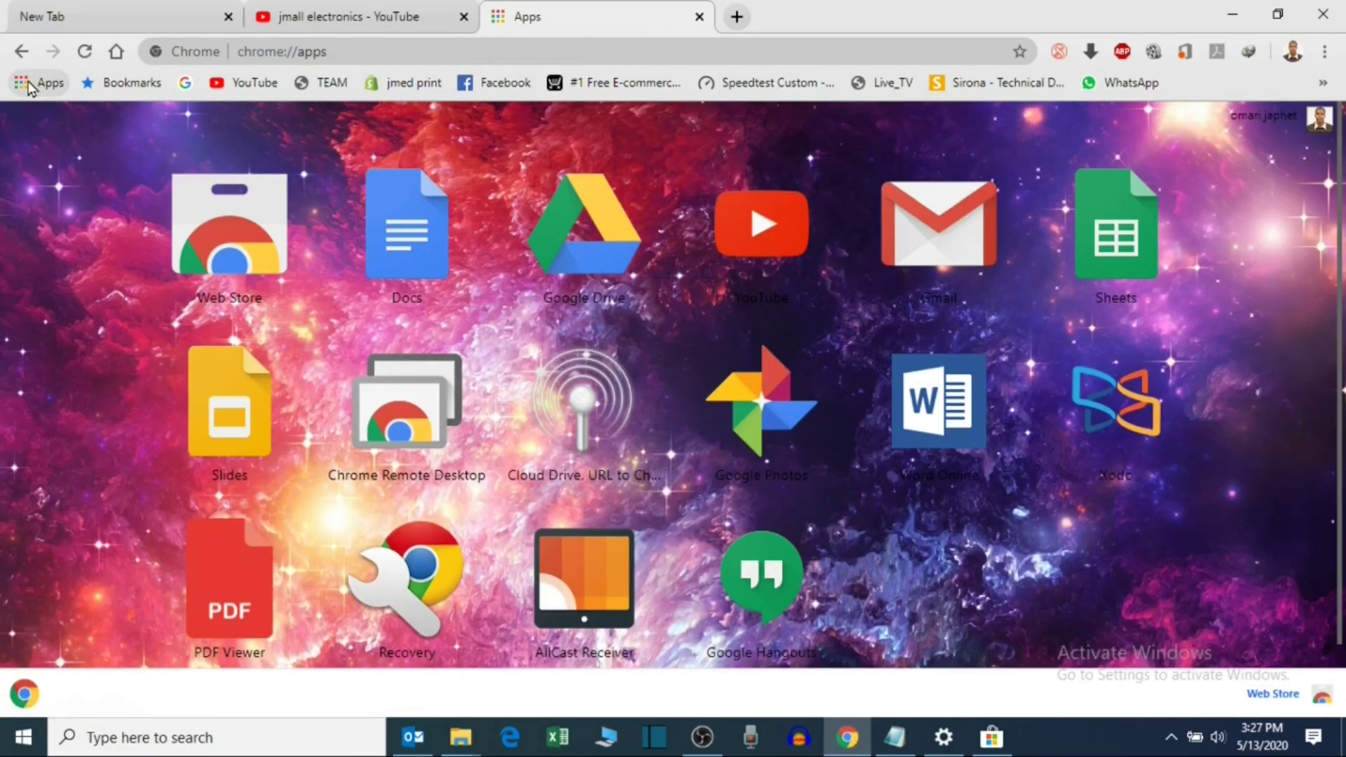
pyautogui.click(940, 207)
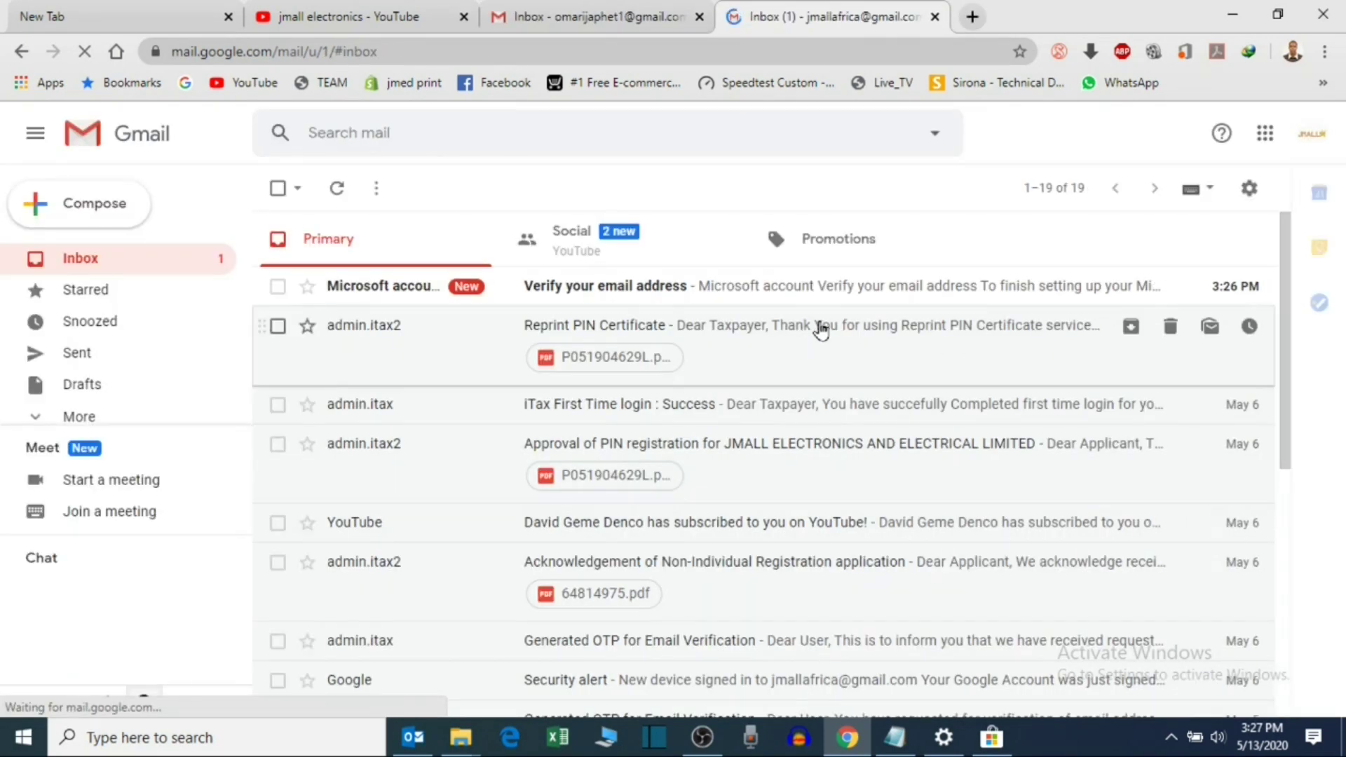
pyautogui.click(649, 285)
pyautogui.moveTo(637, 508); pyautogui.dragTo(673, 517)
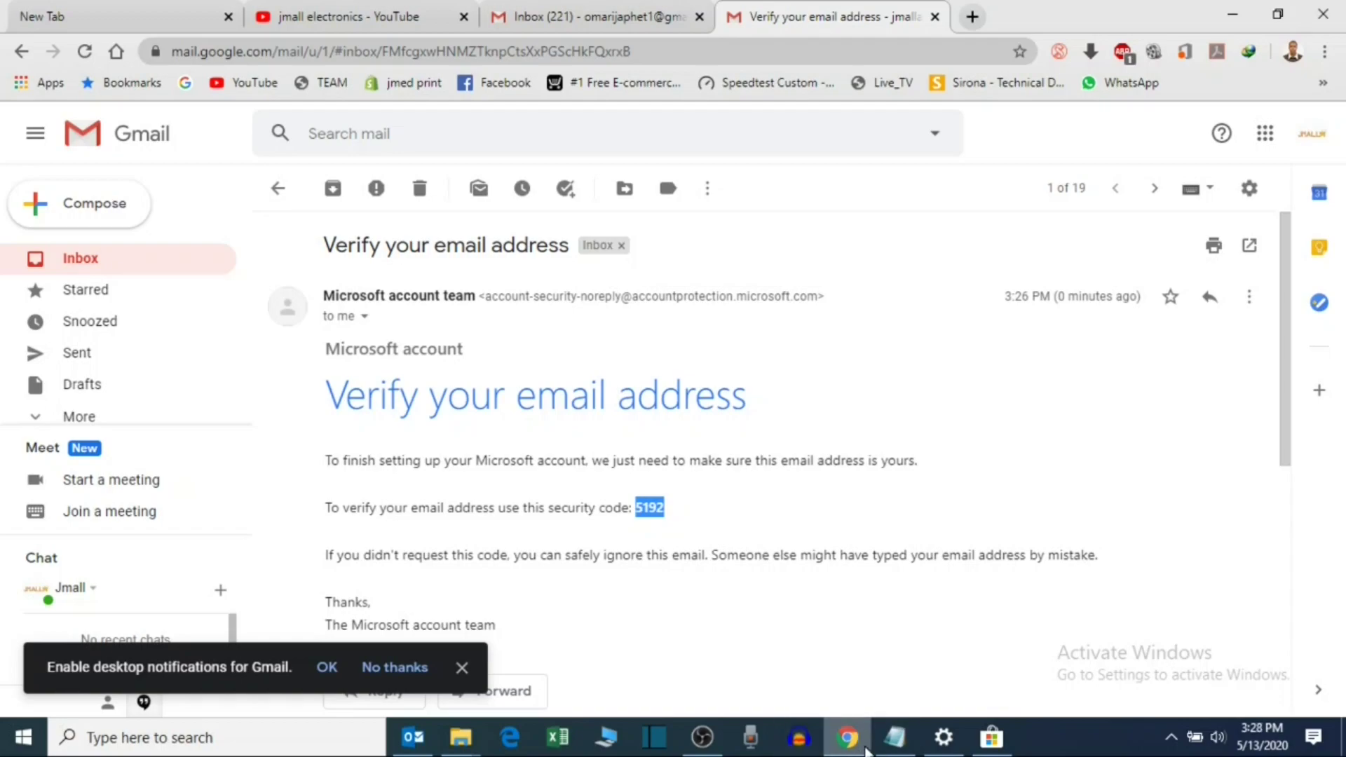
pyautogui.click(984, 749)
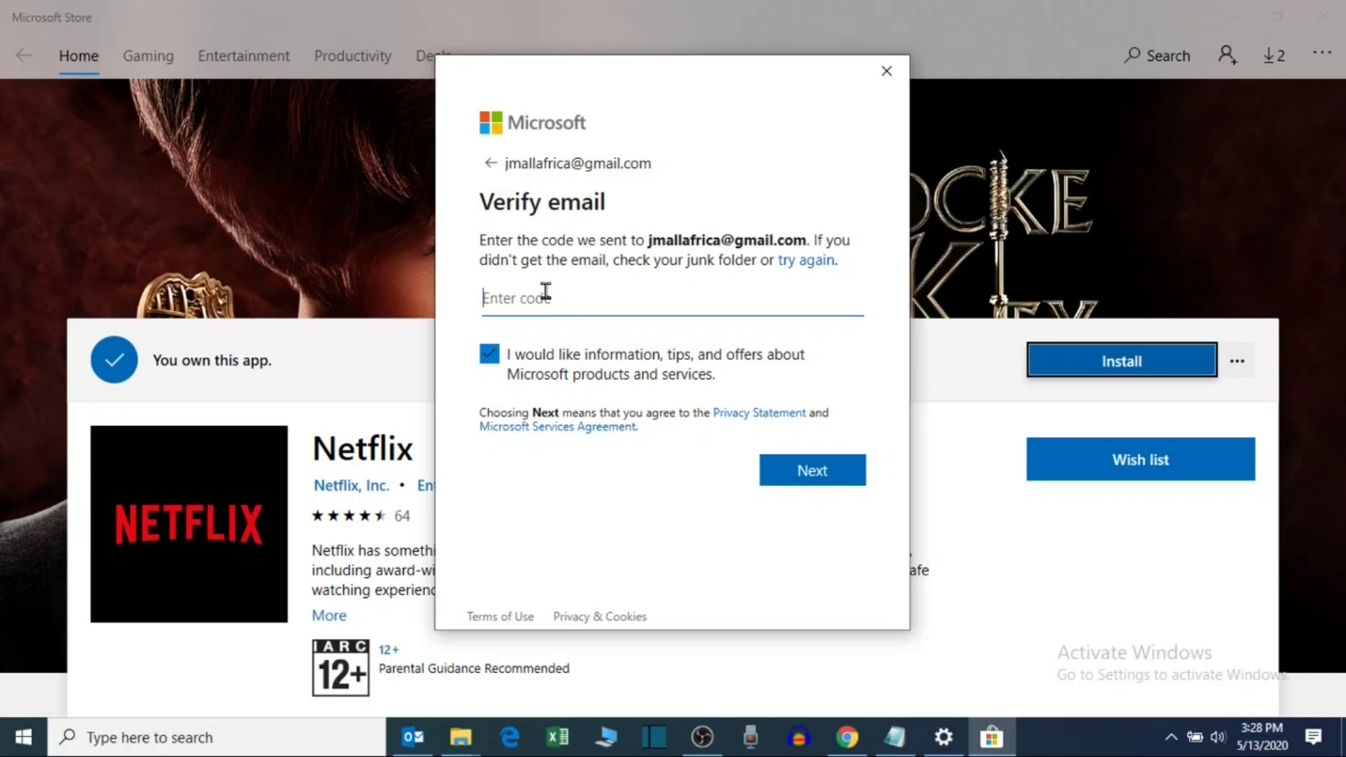
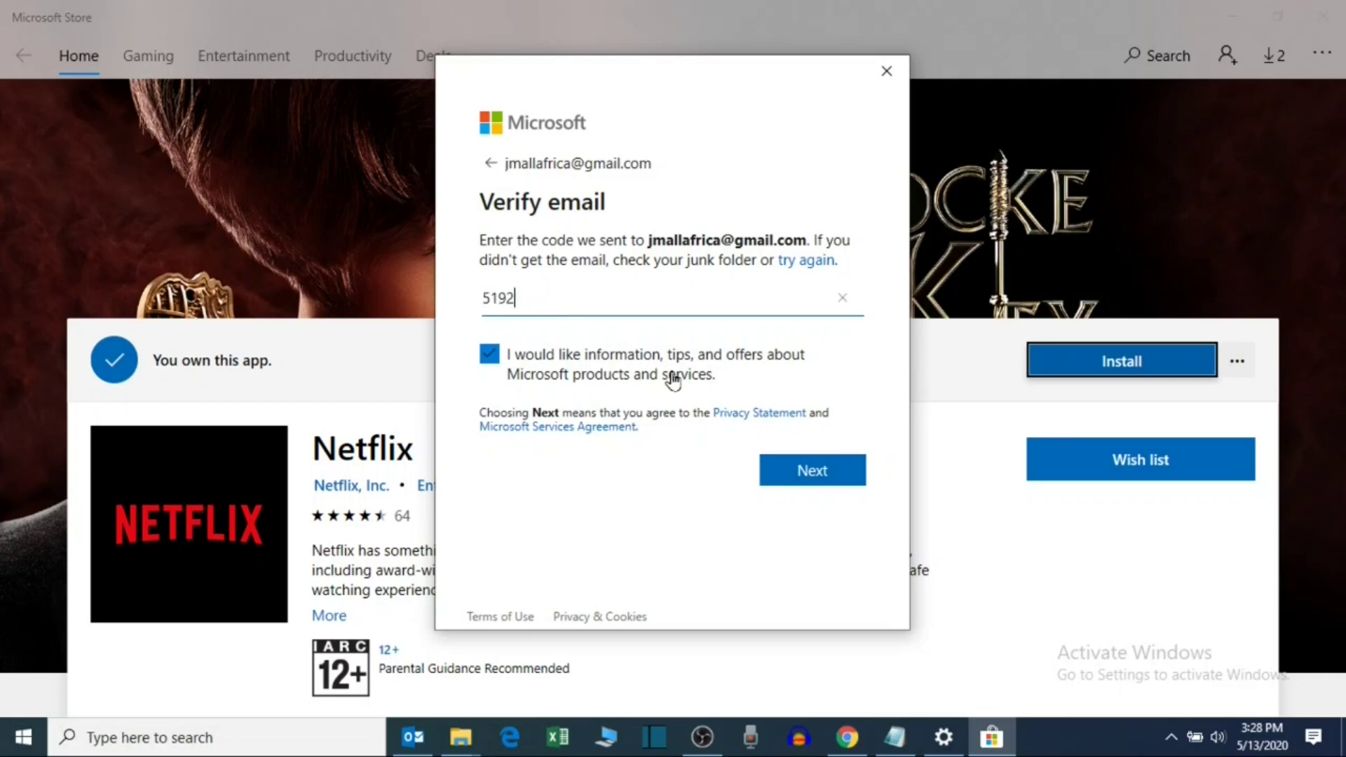
# - Enter the emailed security code to finish verification, then install Netflix
pyautogui.click(811, 472)
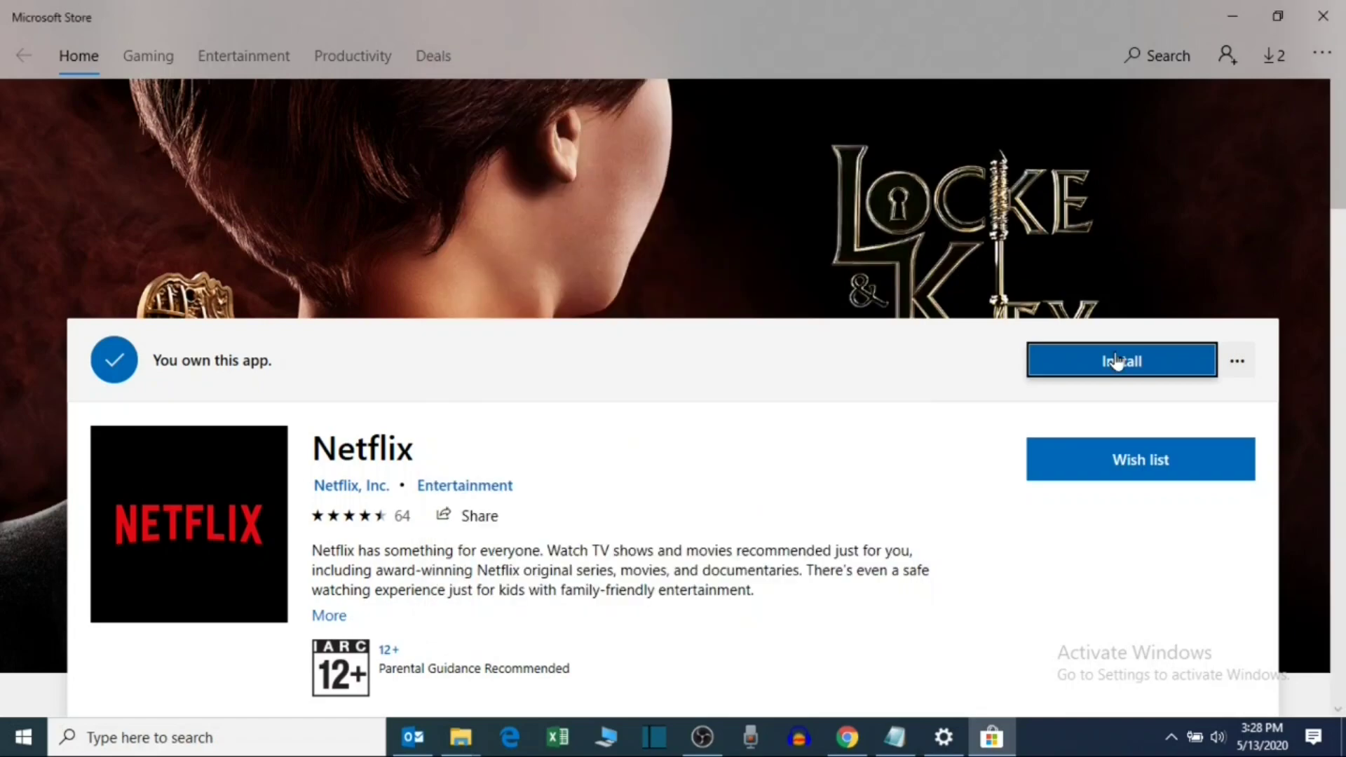
pyautogui.click(1116, 361)
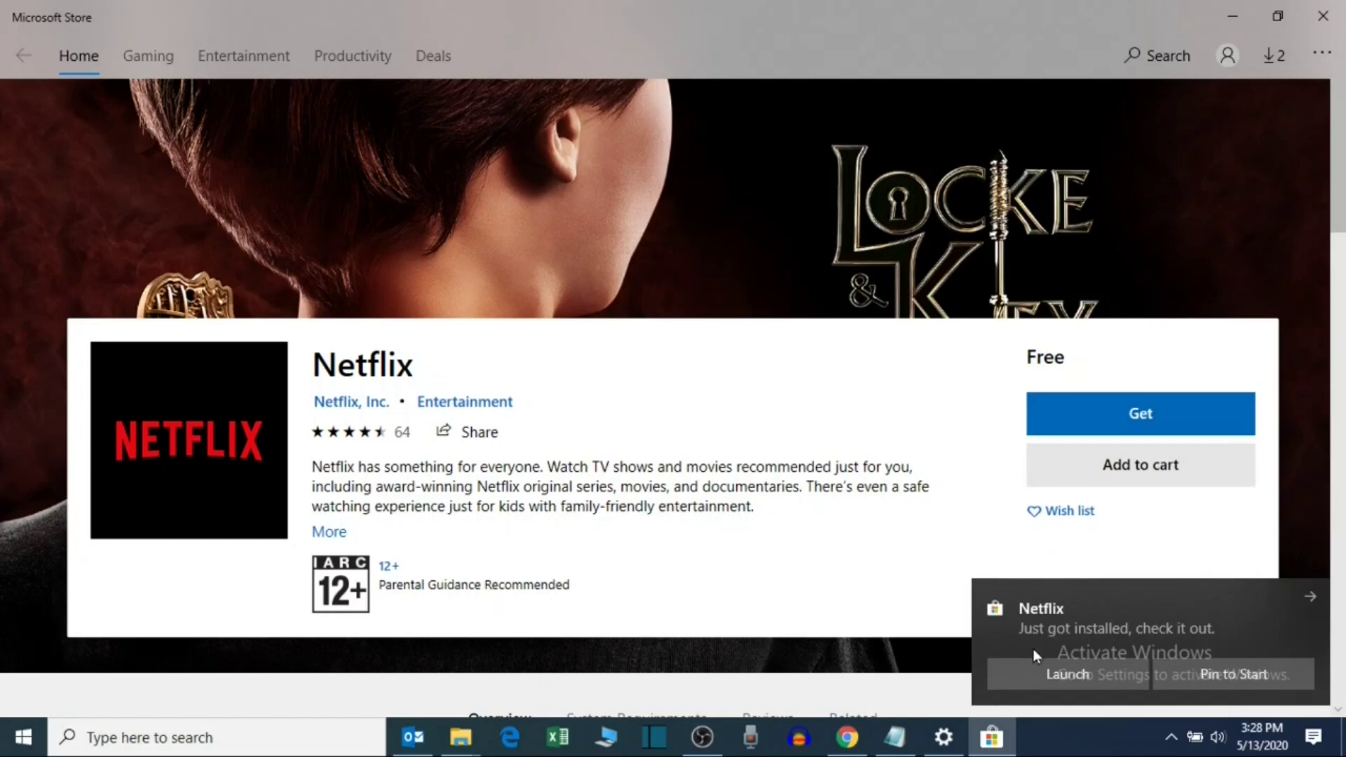
# - Launch Netflix, minimize the Store and Chrome, and maximize the Netflix window
pyautogui.click(1041, 672)
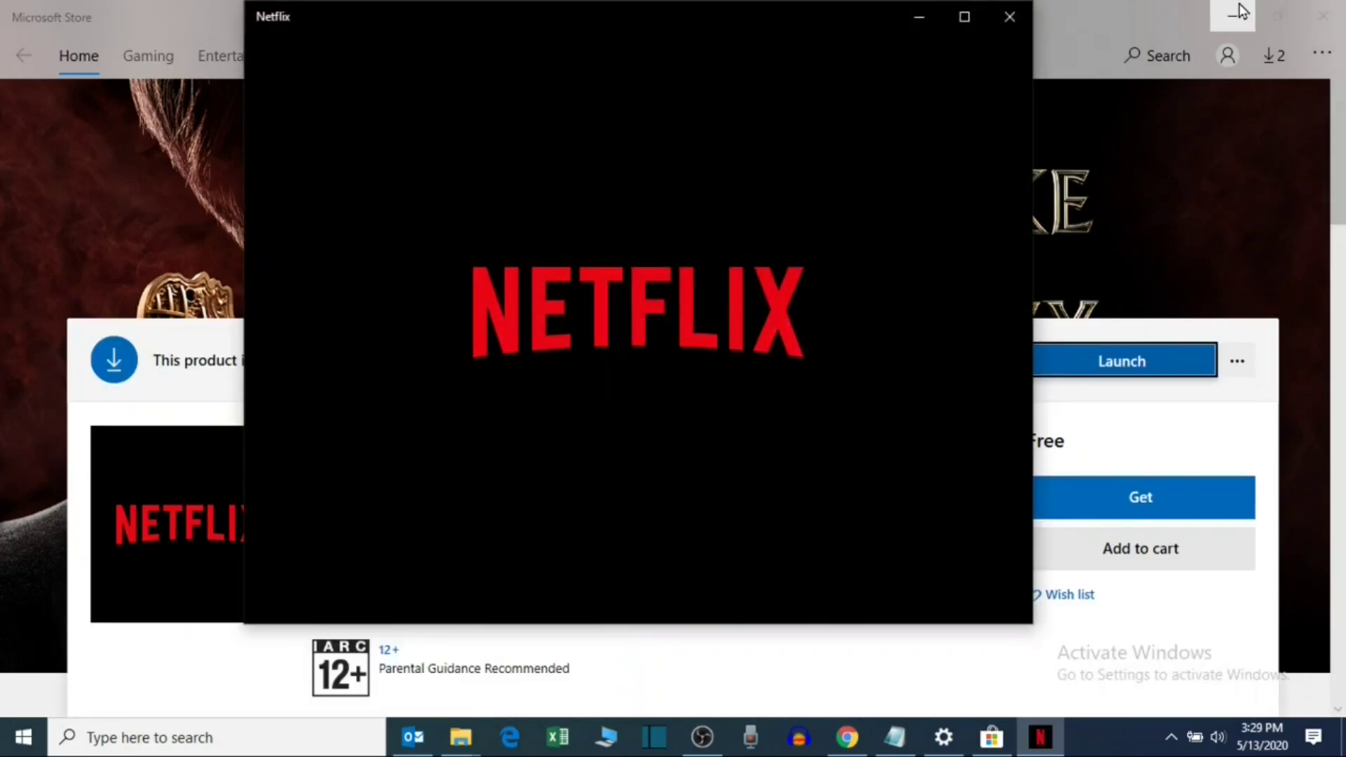
pyautogui.click(1236, 12)
pyautogui.click(1237, 12)
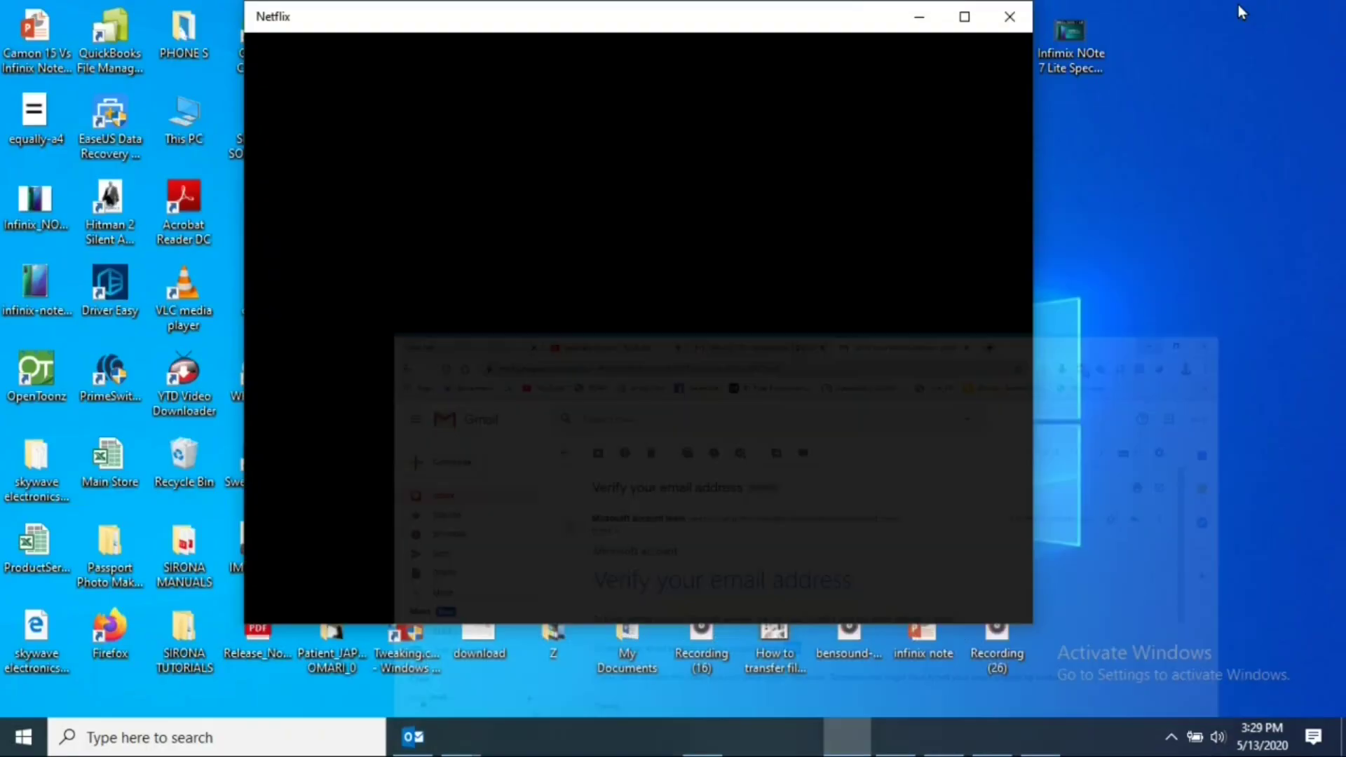
pyautogui.click(967, 19)
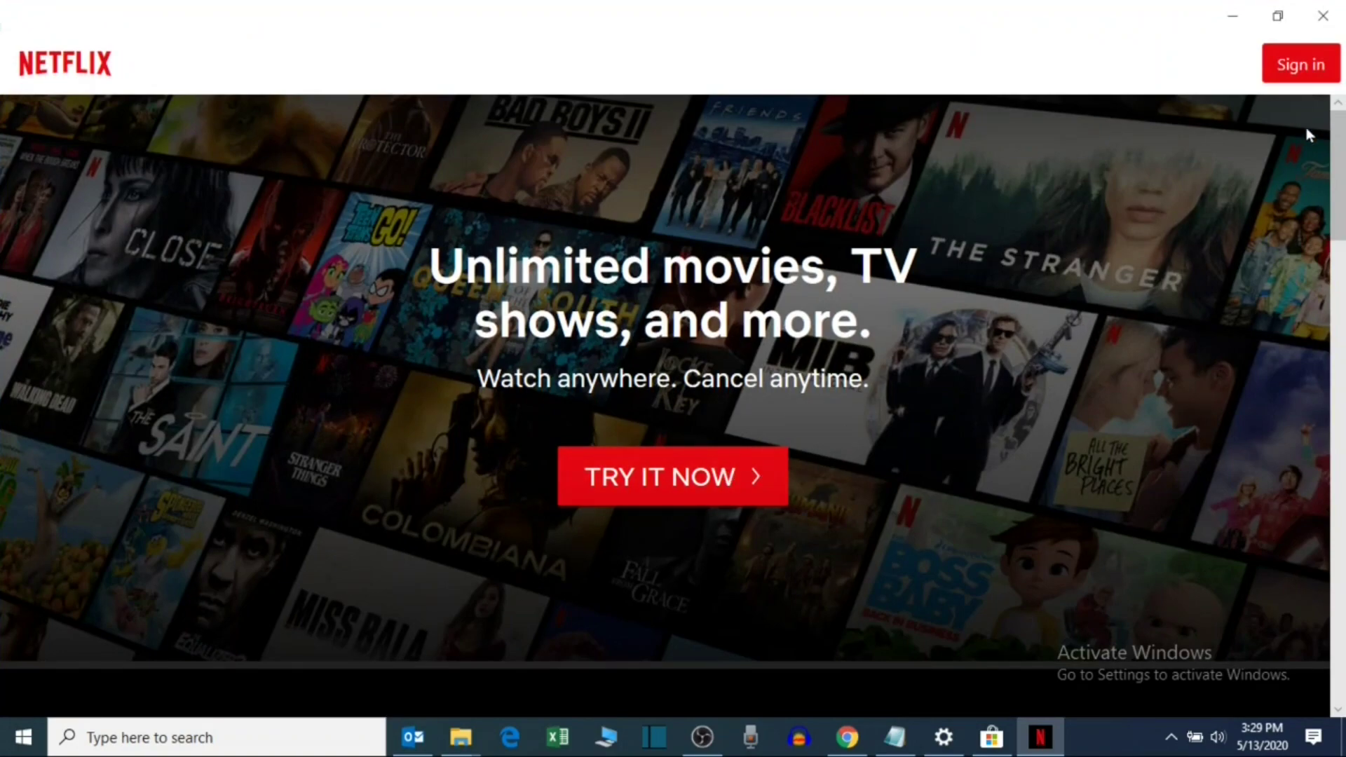
# - Sign in with the account email and password and choose the viewing profile
pyautogui.click(1296, 67)
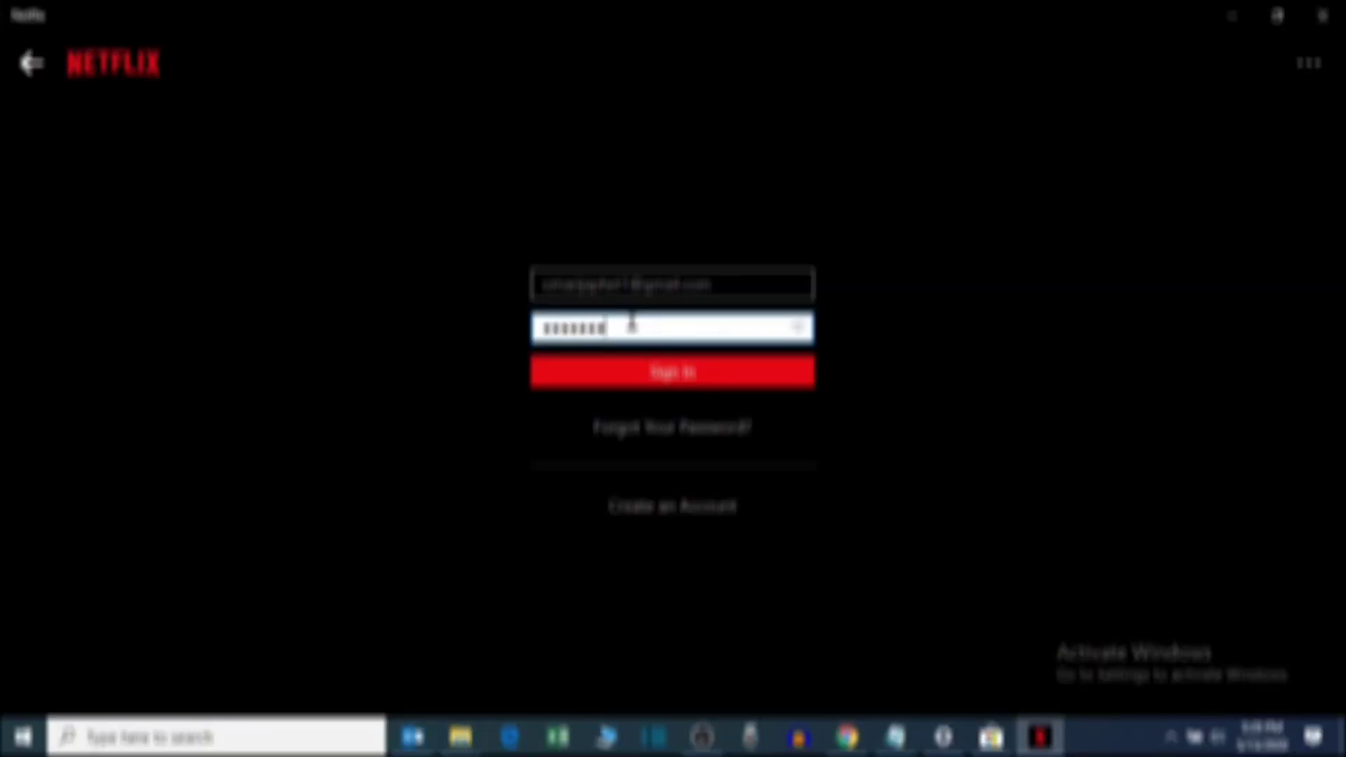
pyautogui.write('••')
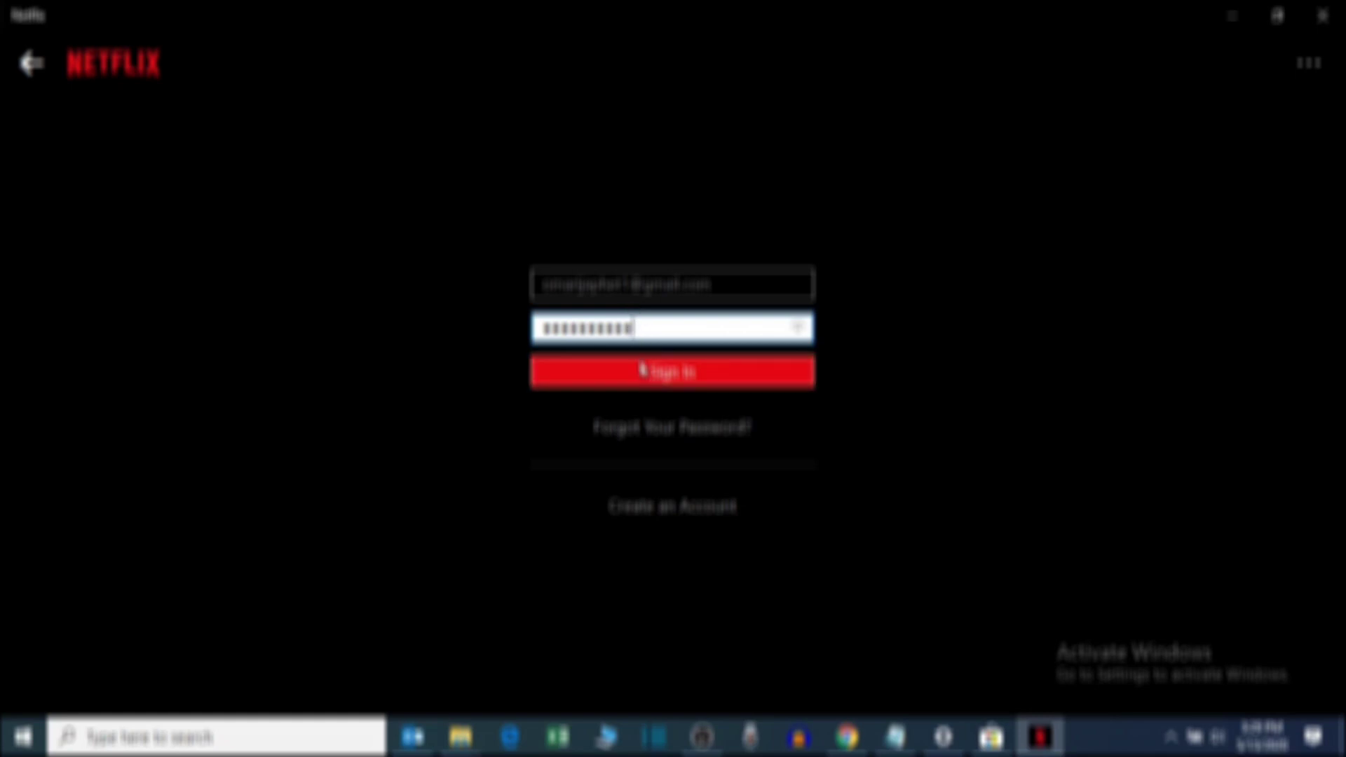
pyautogui.click(642, 377)
pyautogui.click(391, 377)
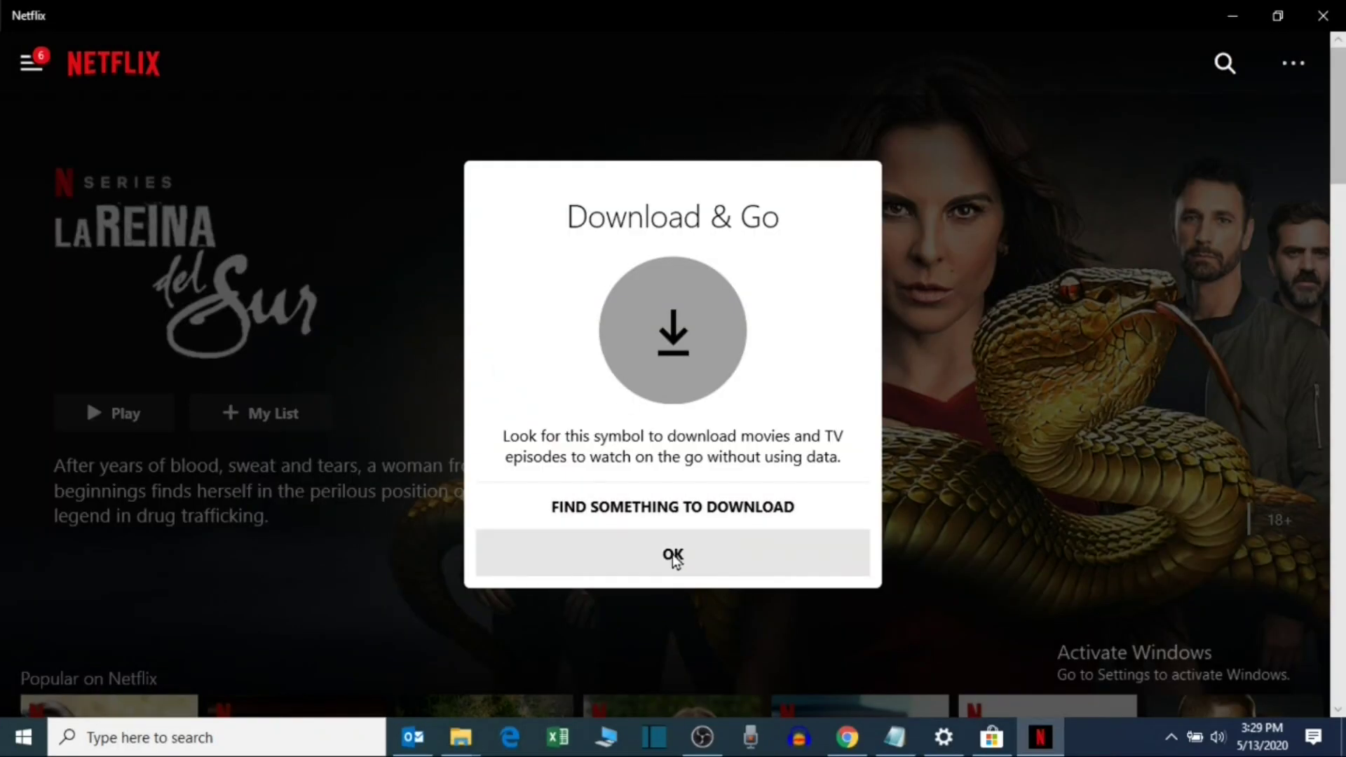
# - Dismiss the Download & Go tip, search 'money' and open Money Heist
pyautogui.click(672, 554)
pyautogui.click(1226, 66)
pyautogui.write('money')
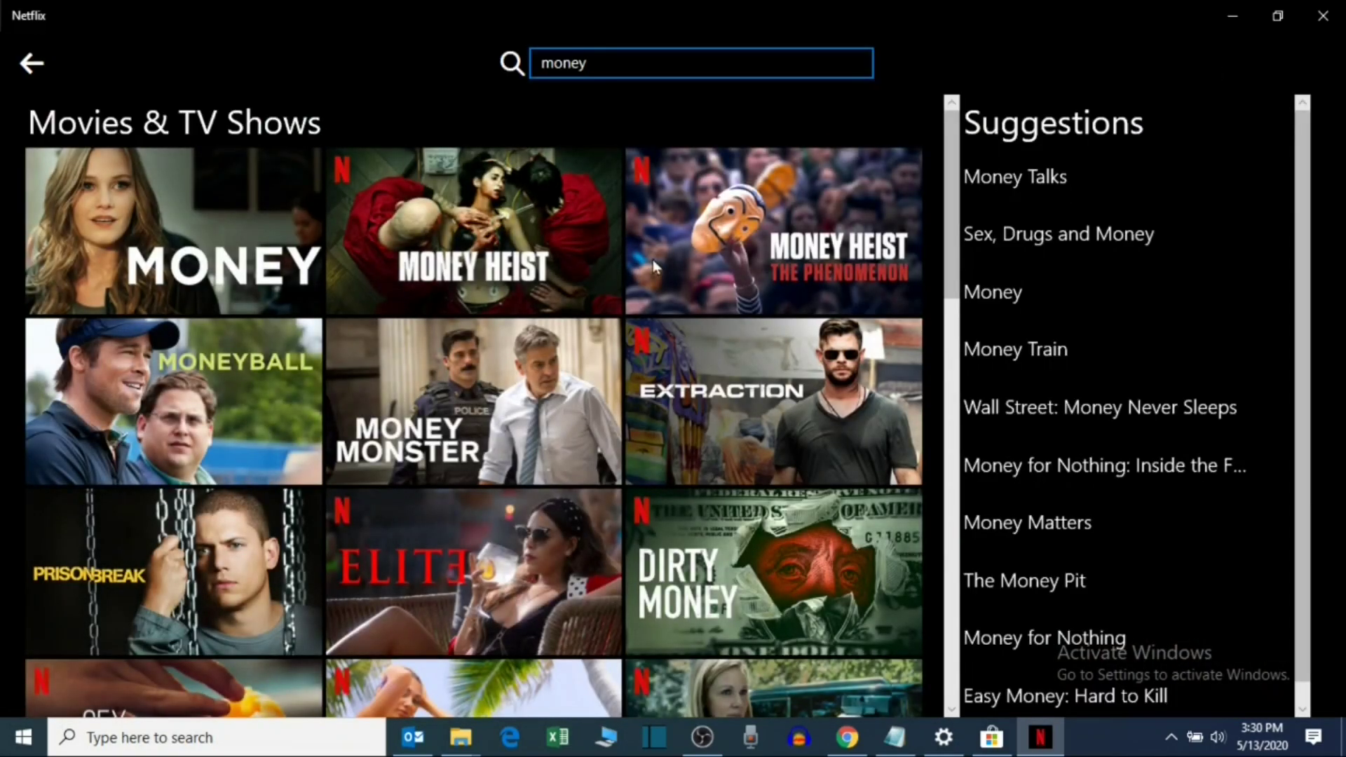
pyautogui.click(469, 225)
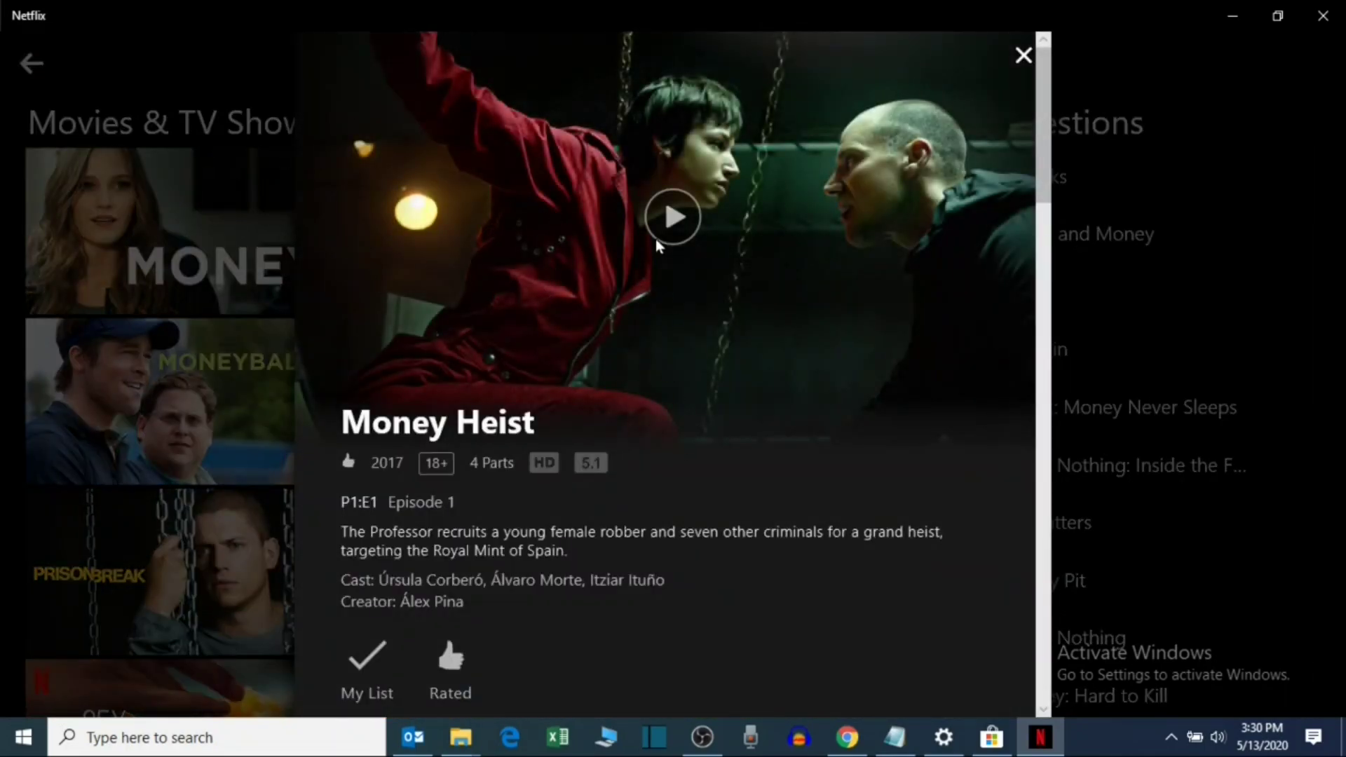
# - Download the Money Heist Part 1 episodes, starting with Episode 2
pyautogui.scroll(-7, 1045, 707)
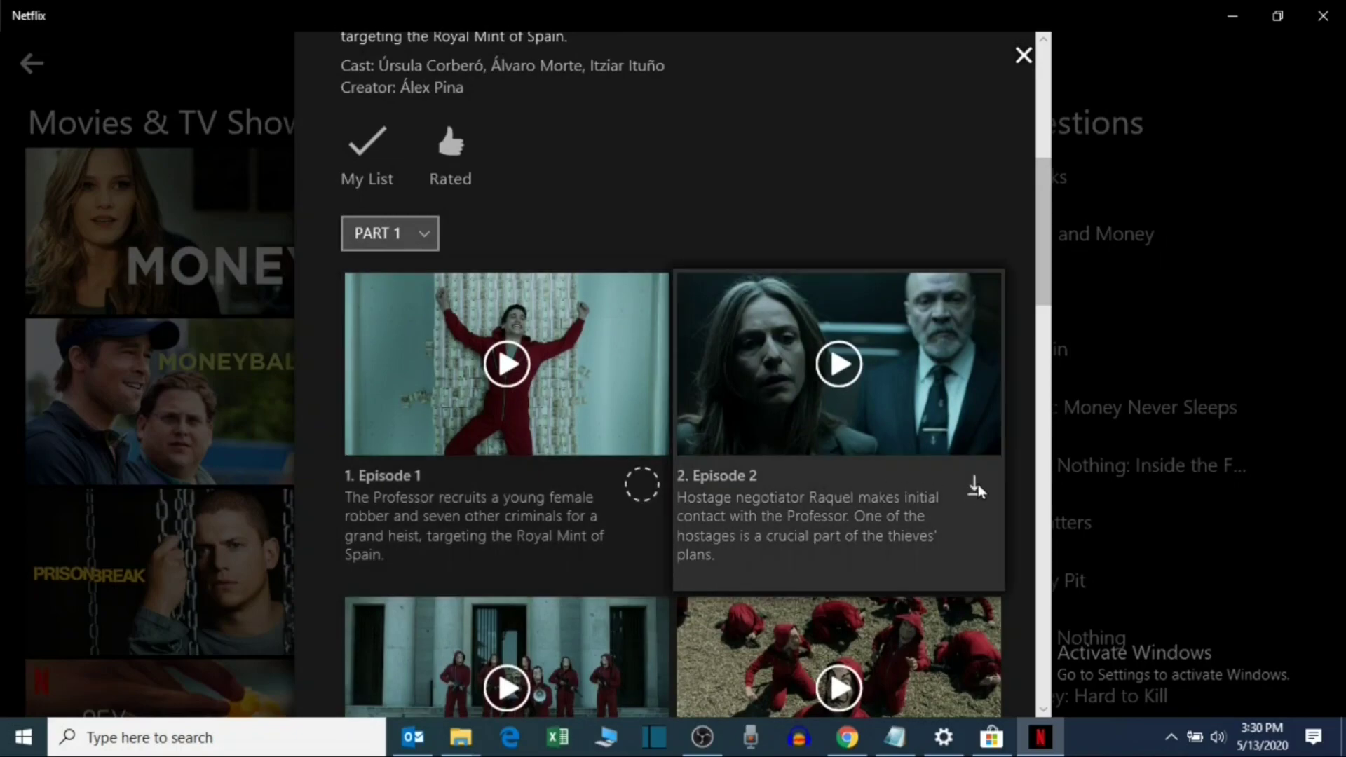
pyautogui.click(975, 485)
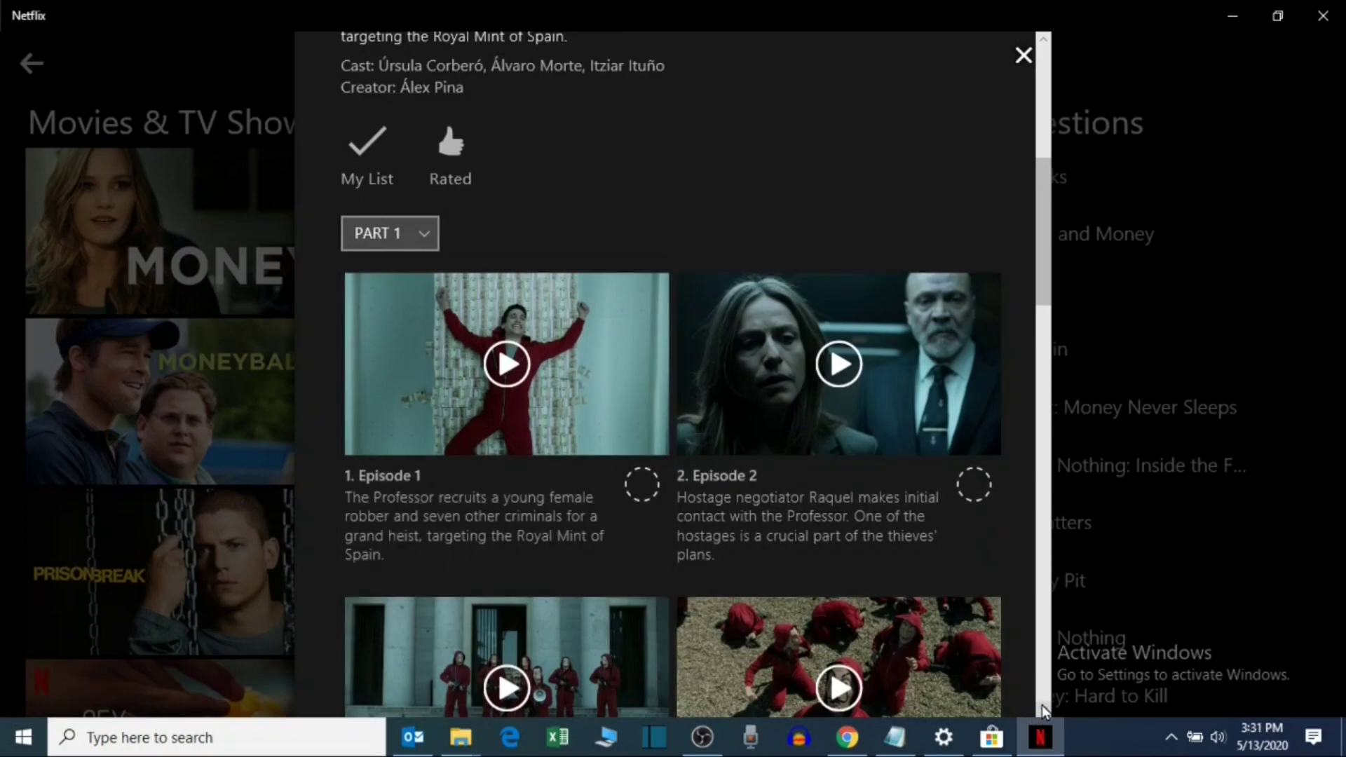
pyautogui.scroll(-3, 1044, 704)
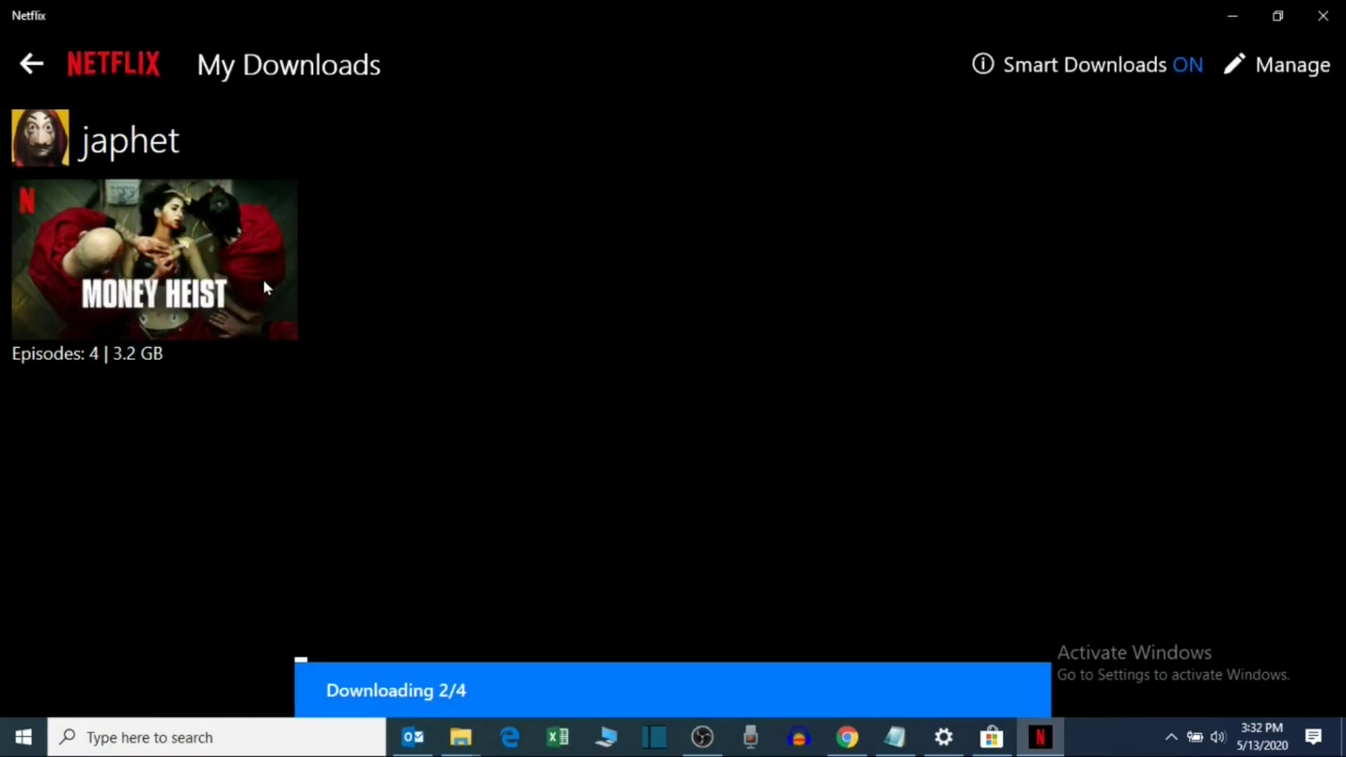
# - Play downloaded Money Heist Episode 1 and confirm the Wi-Fi is disconnected
pyautogui.click(112, 237)
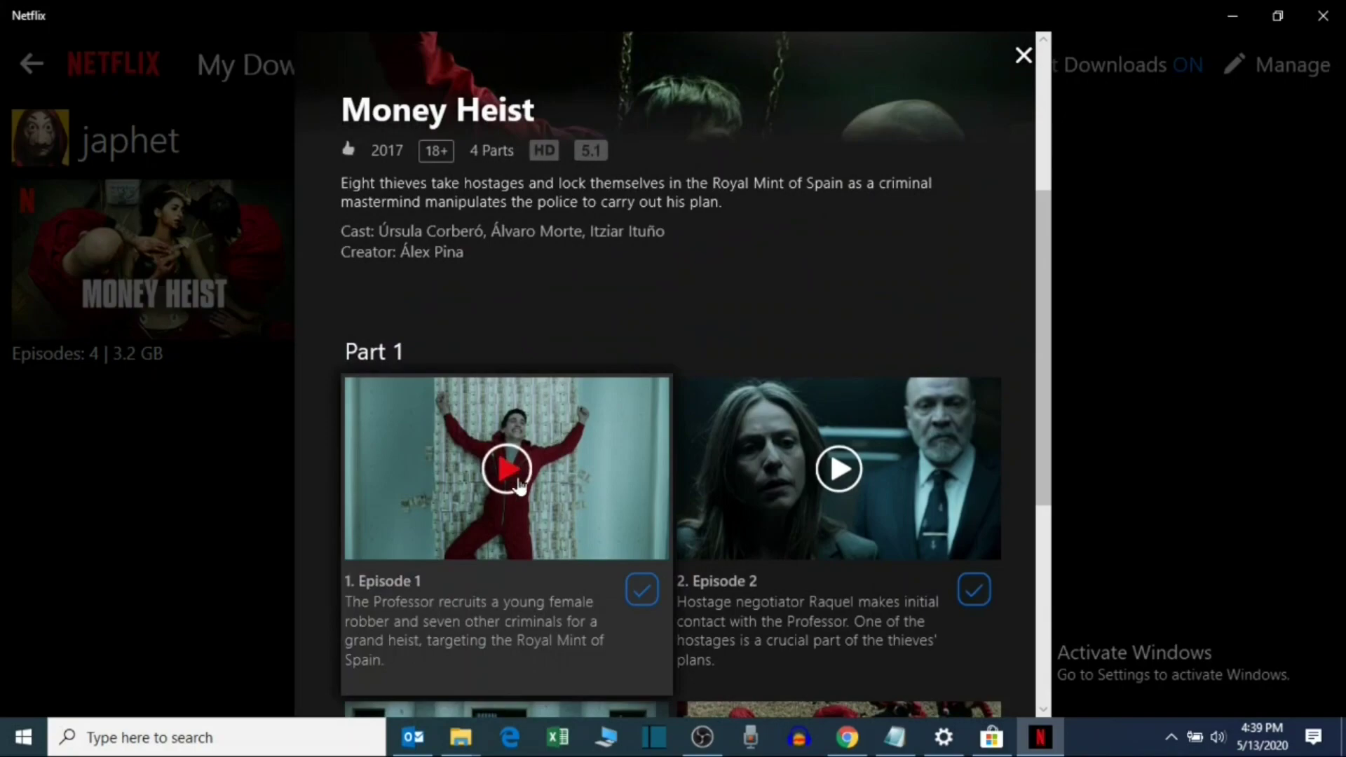
pyautogui.click(518, 484)
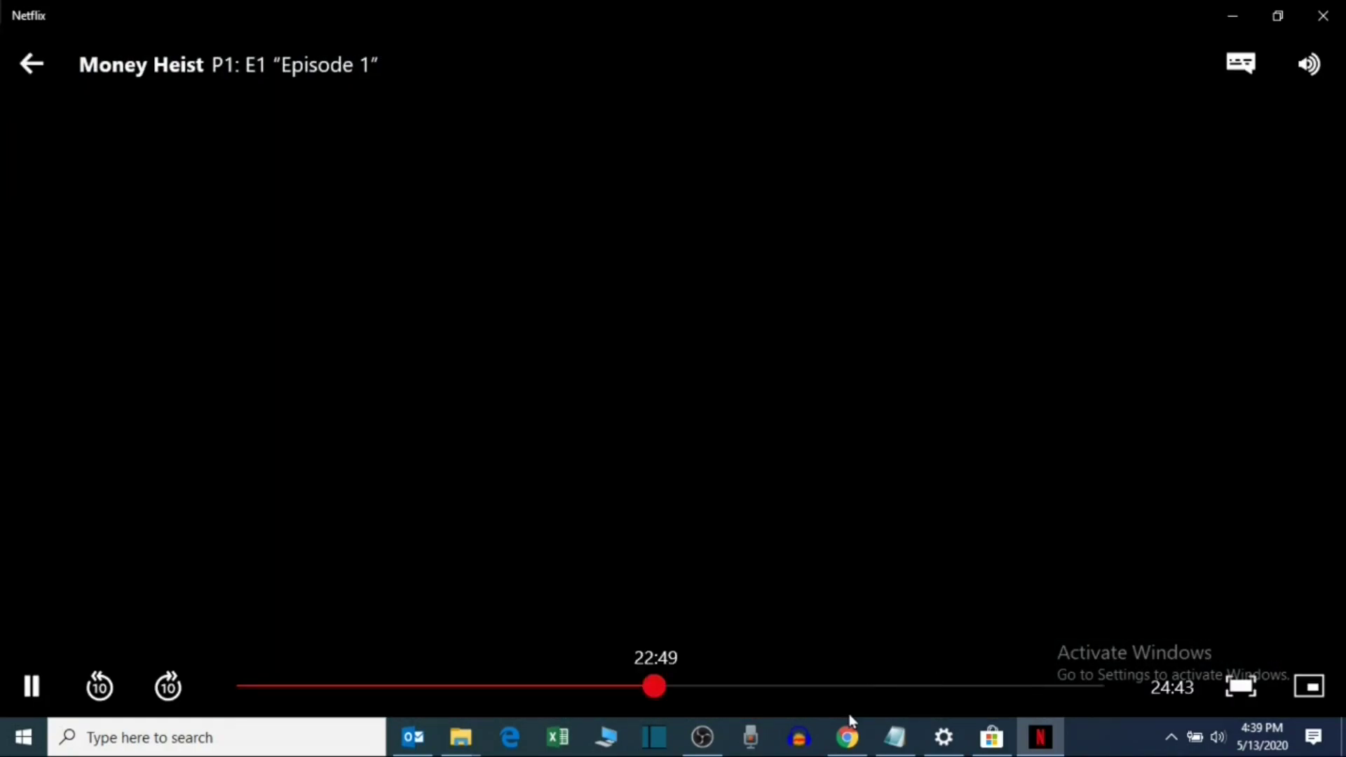
pyautogui.click(1168, 739)
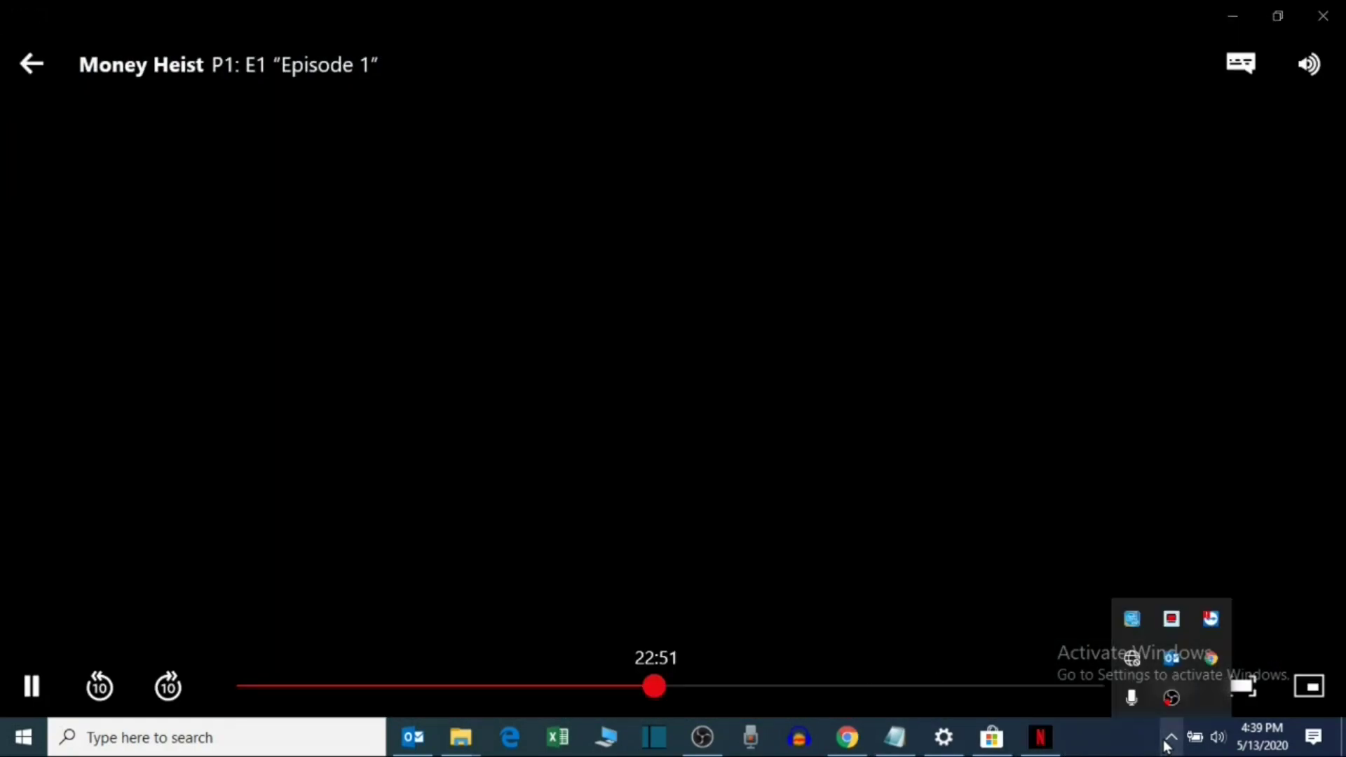
pyautogui.click(1136, 659)
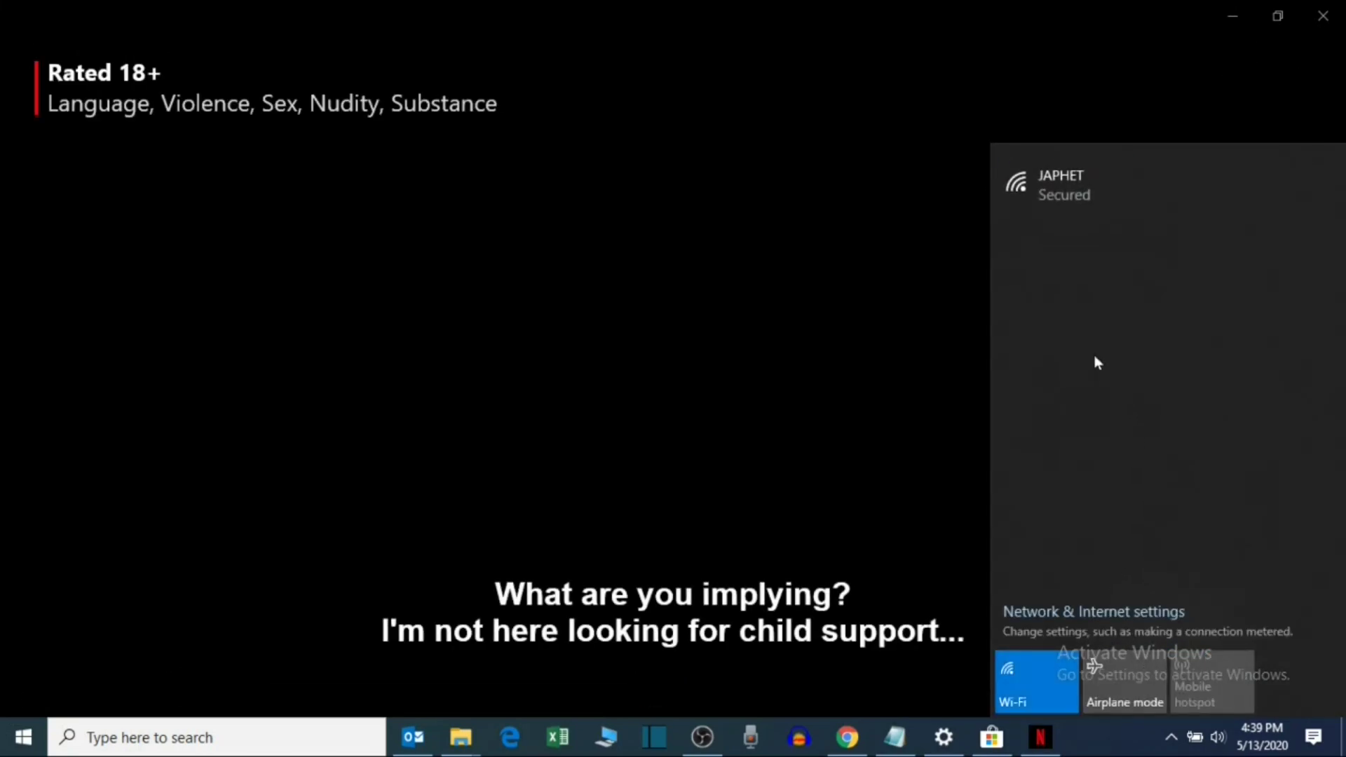
pyautogui.click(1138, 200)
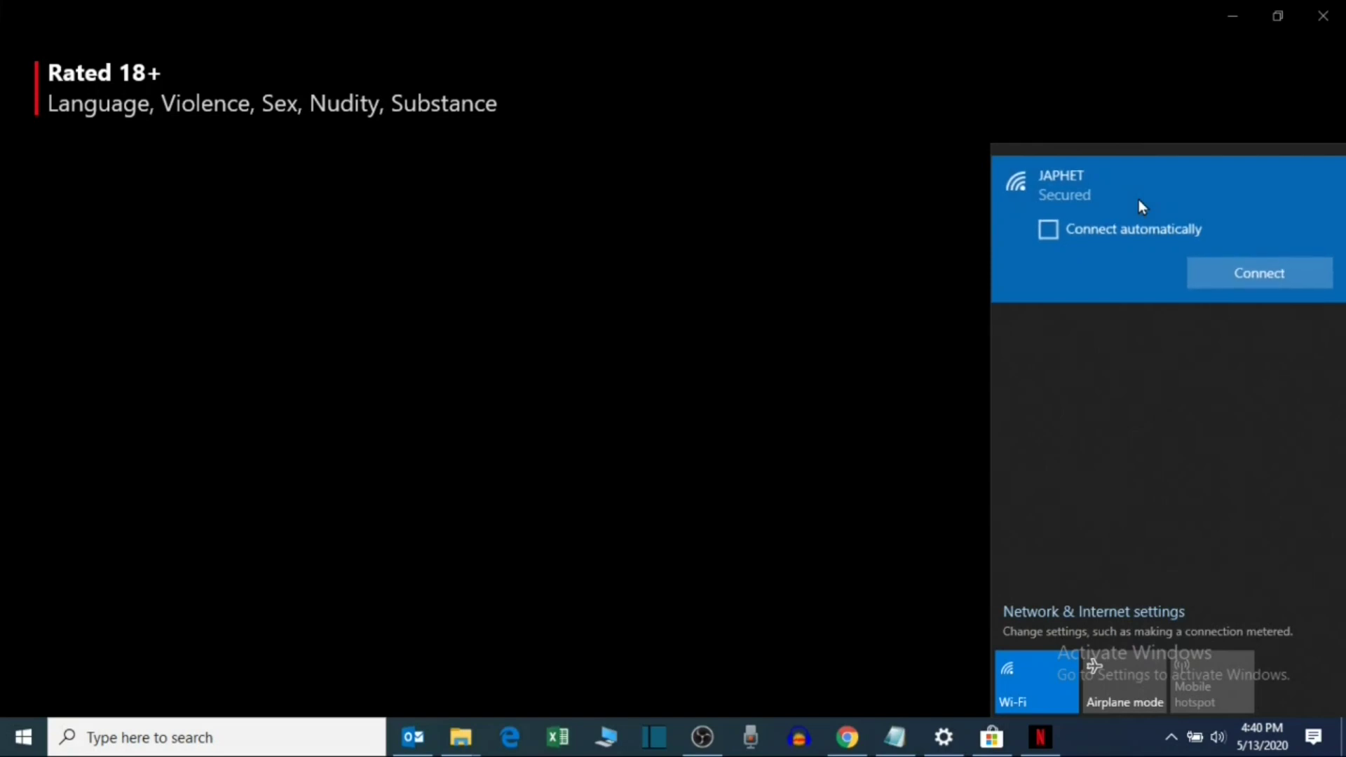
pyautogui.click(589, 416)
# - Leave the player and scroll down to the downloaded Part 1 episodes
pyautogui.moveTo(21, 10)
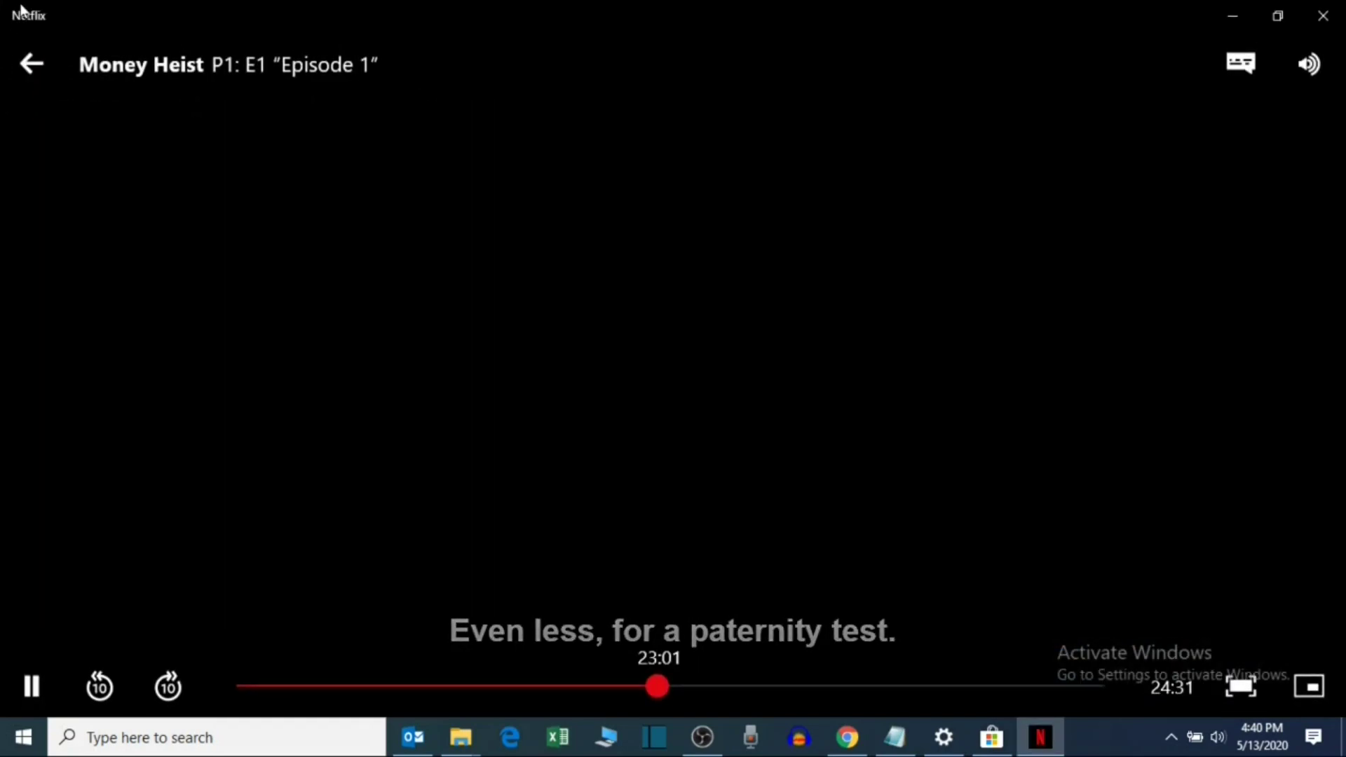
pyautogui.click(32, 63)
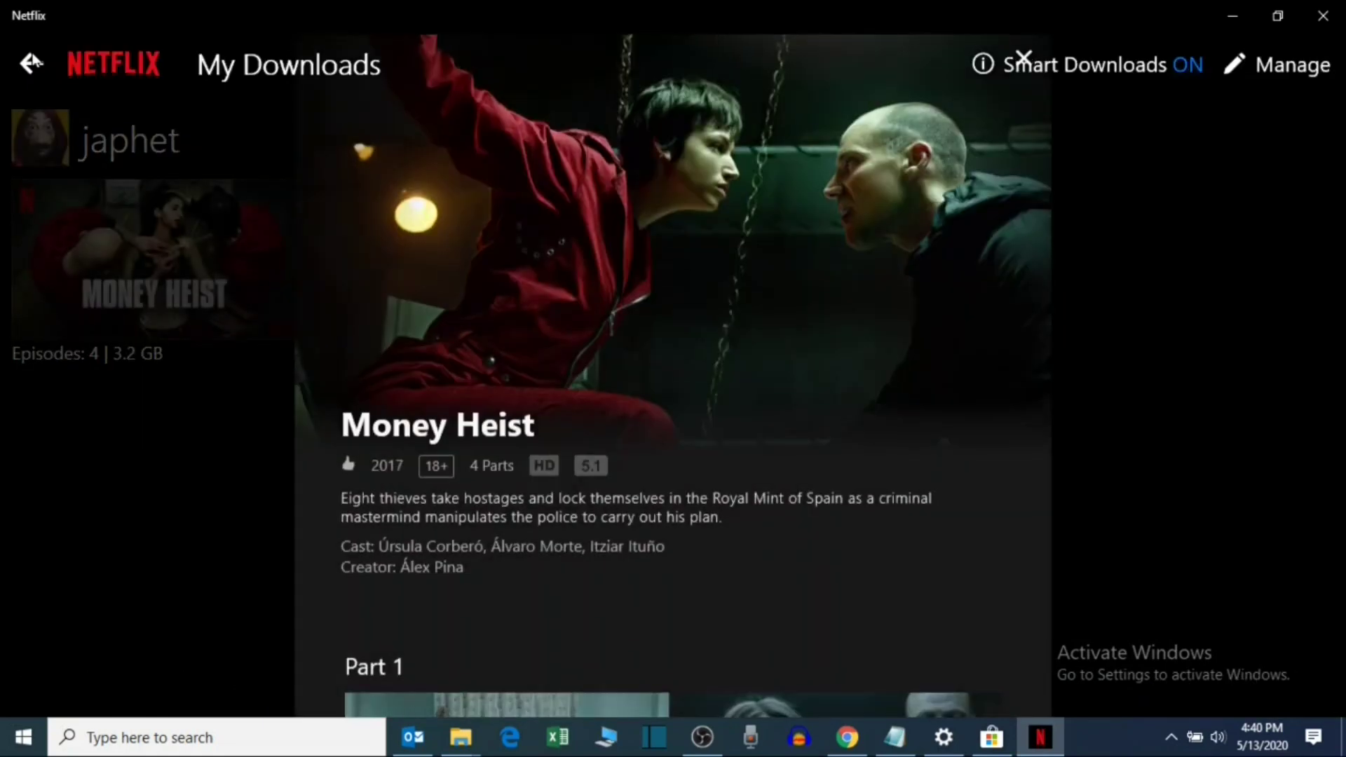
pyautogui.scroll(-5, 892, 536)
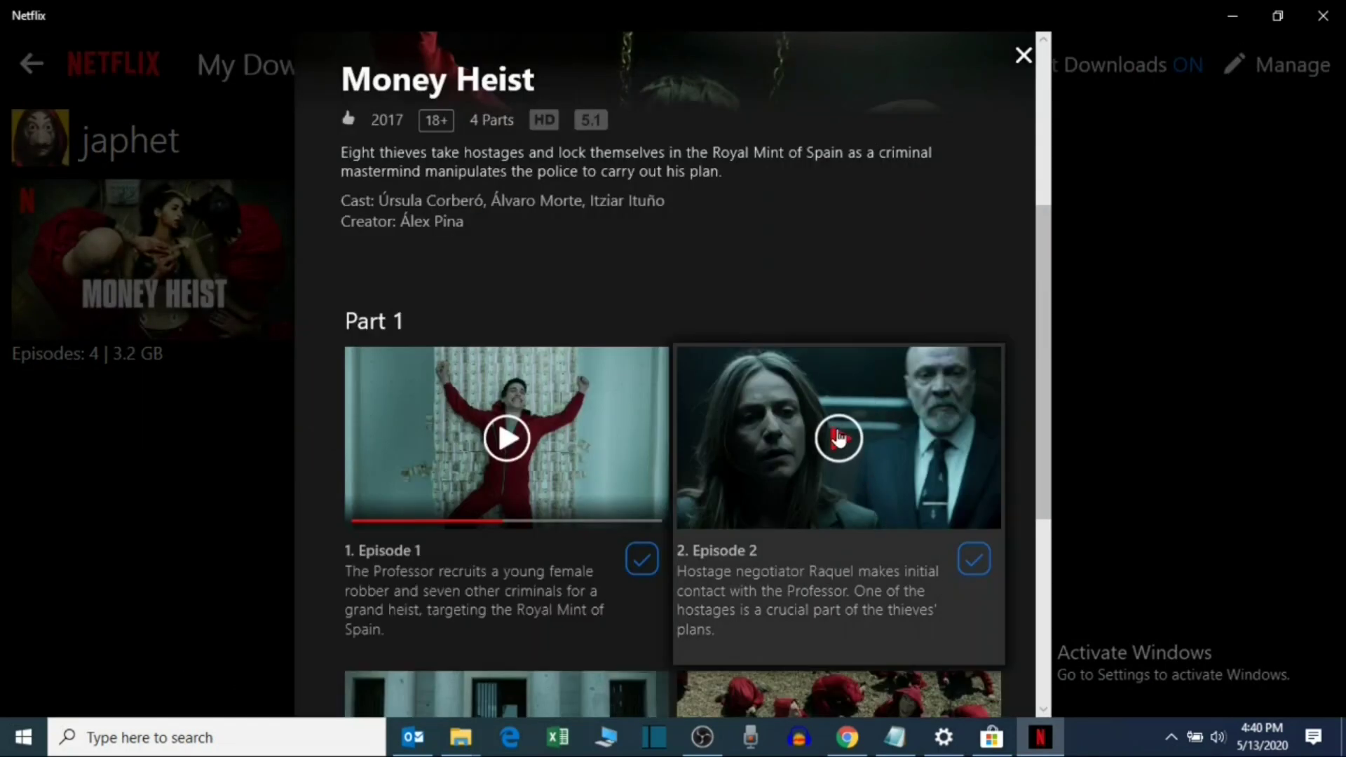
# - Play downloaded Episode 2, then relaunch Netflix and open Money Heist's downloaded Part 1 episodes
pyautogui.click(838, 438)
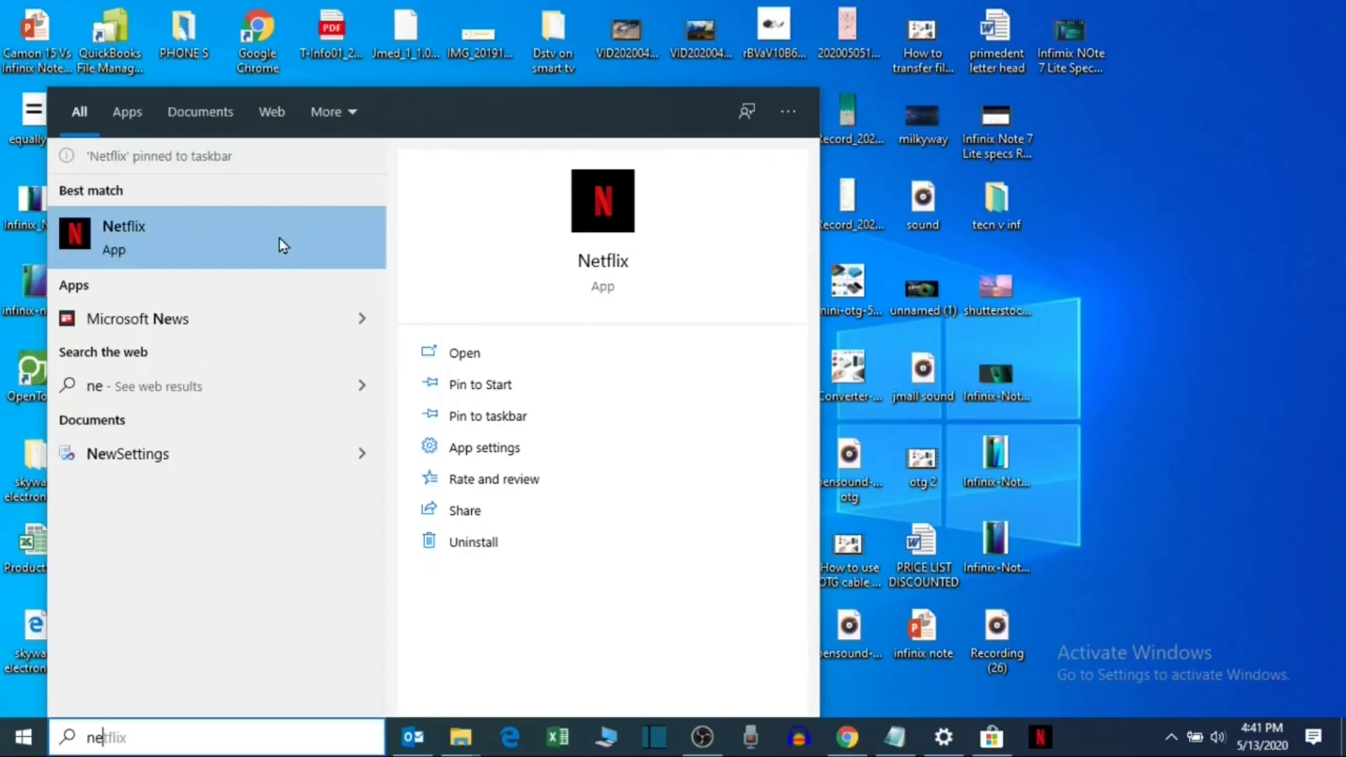
pyautogui.click(1305, 65)
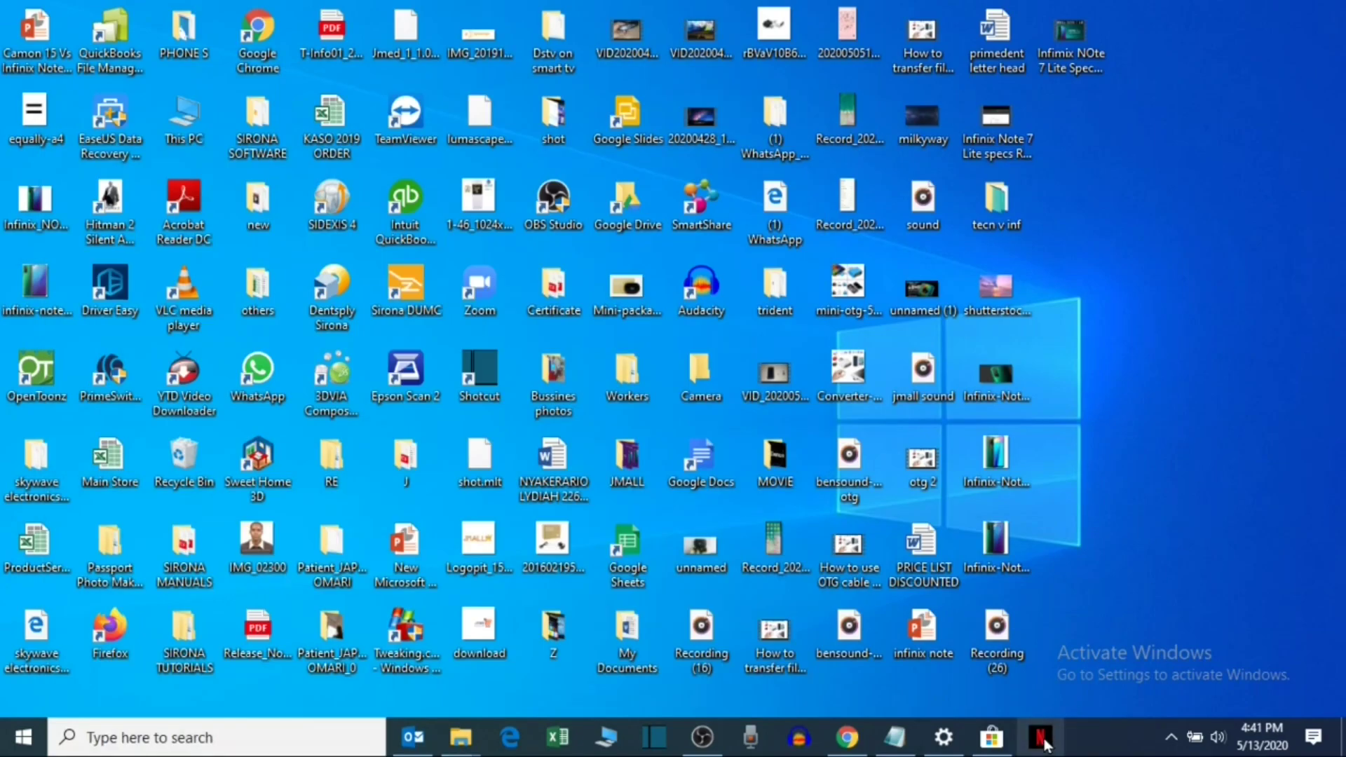
pyautogui.click(1040, 738)
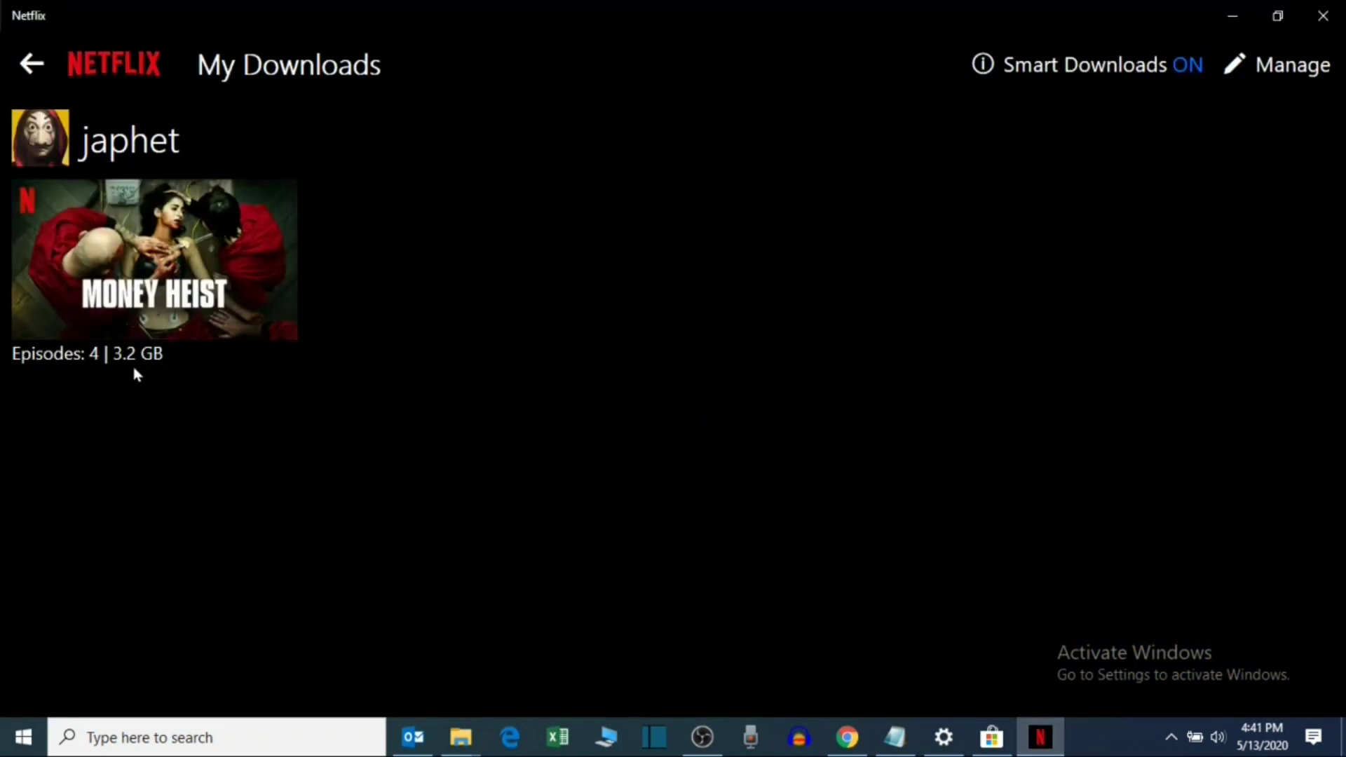
pyautogui.click(158, 225)
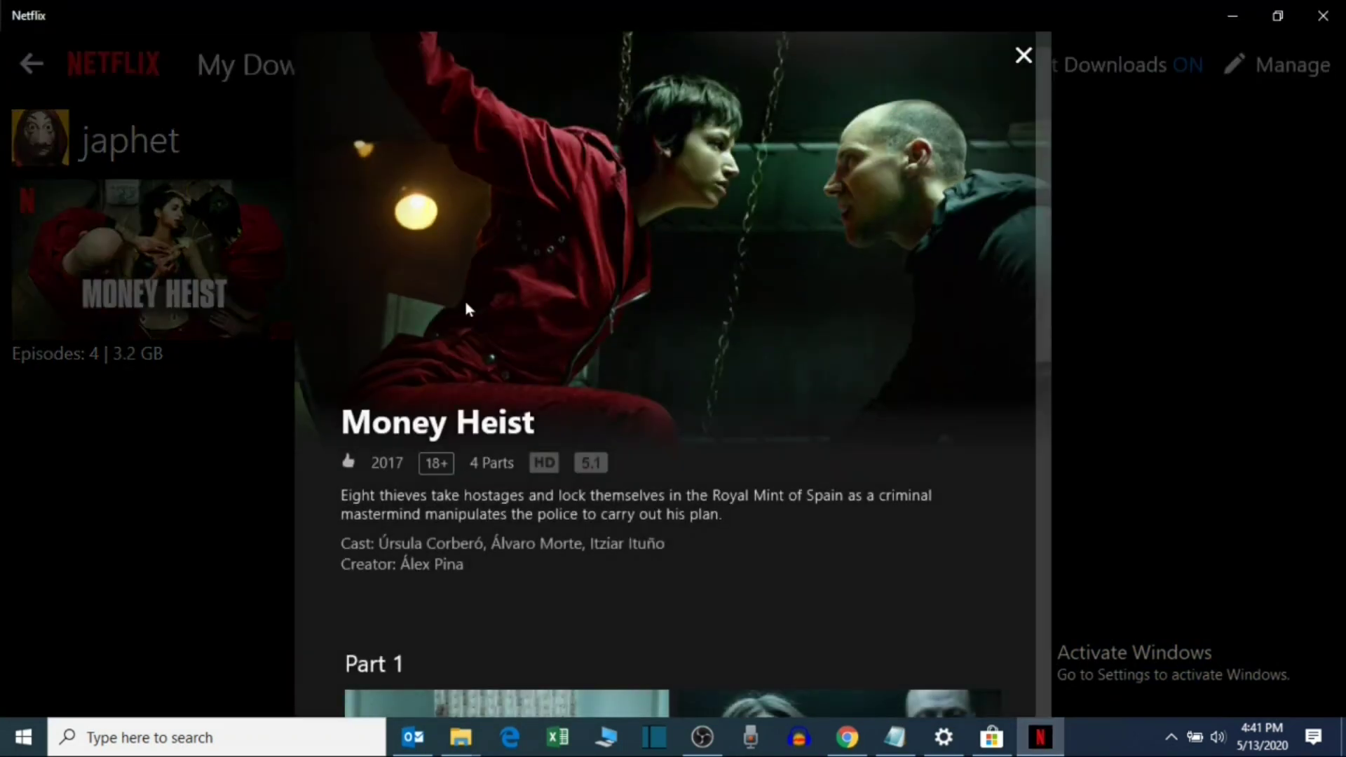
pyautogui.click(1043, 710)
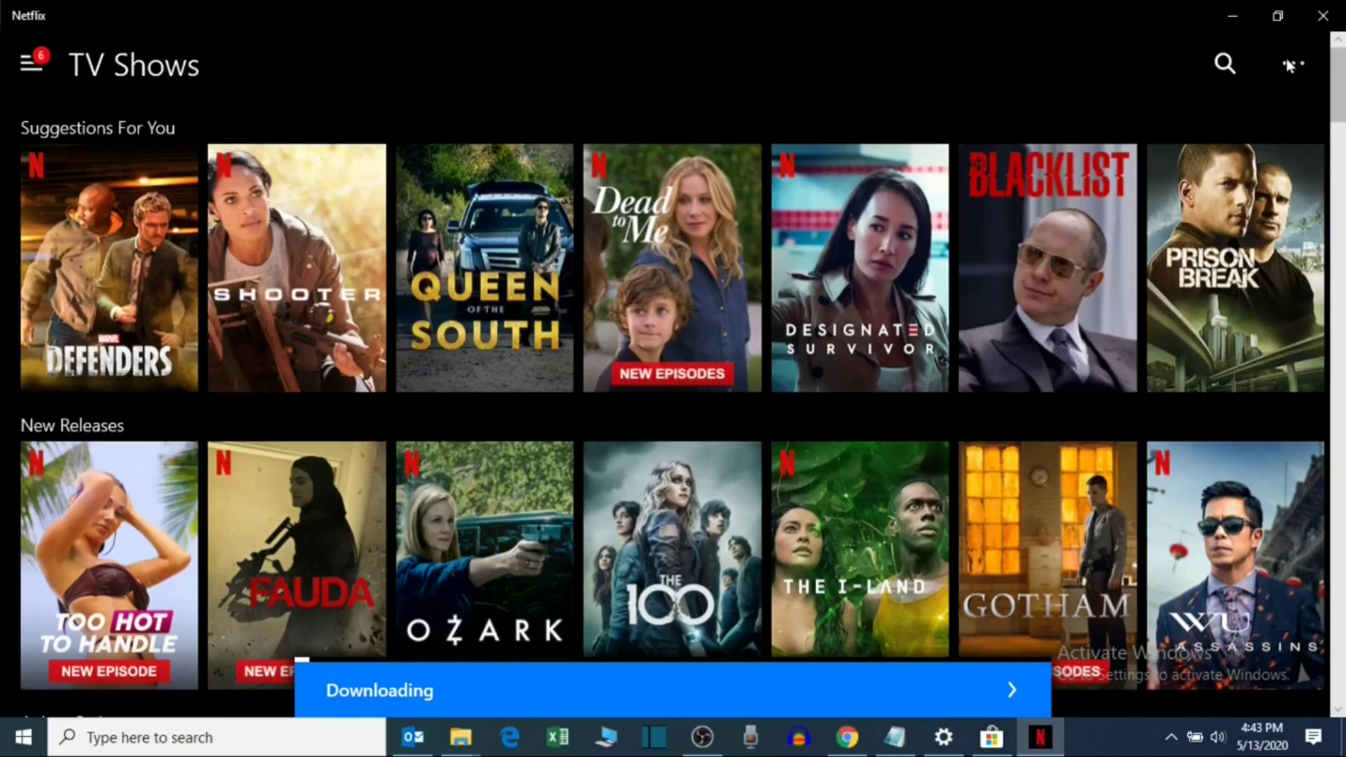
# - In Settings, set download Video Quality to High (after briefly trying Standard) and switch Smart Downloads off
pyautogui.click(1288, 65)
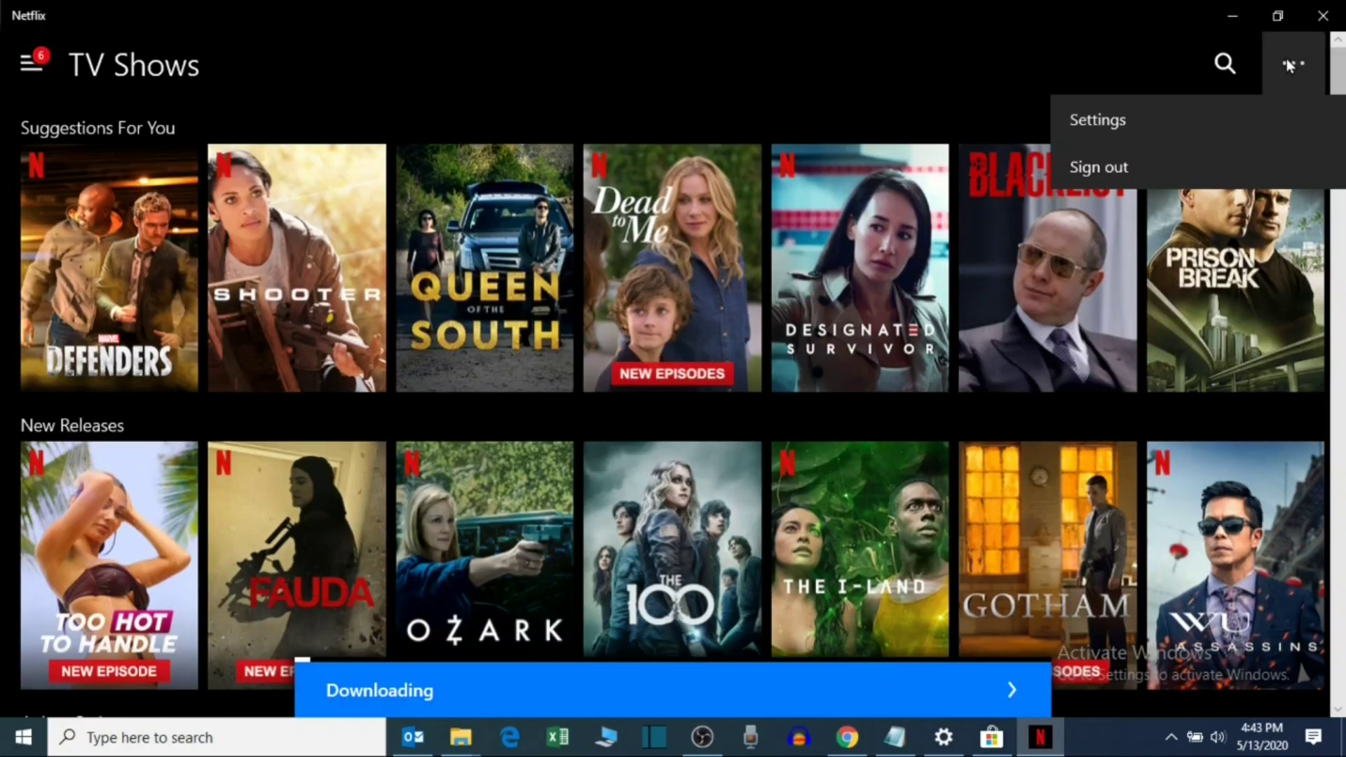
pyautogui.click(1131, 130)
pyautogui.scroll(-3, 630, 281)
pyautogui.click(560, 290)
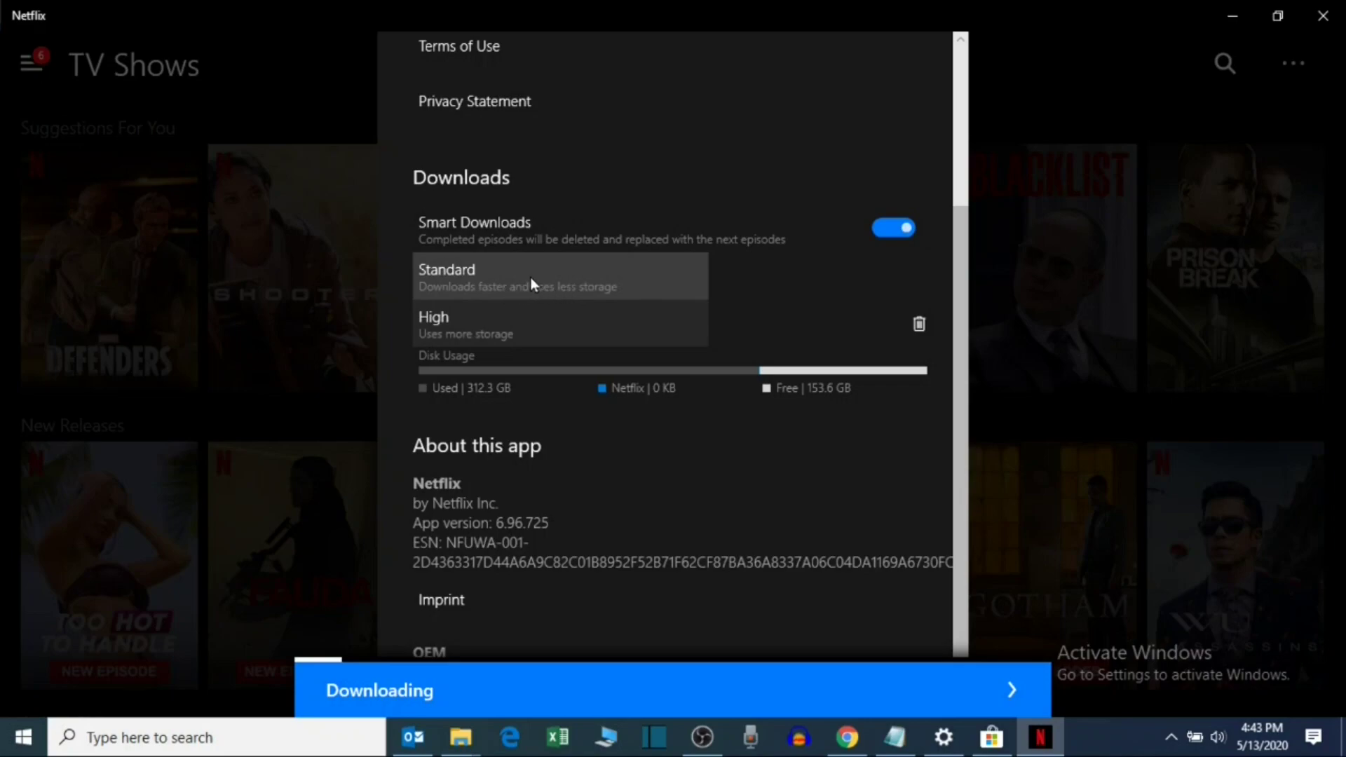
pyautogui.click(499, 322)
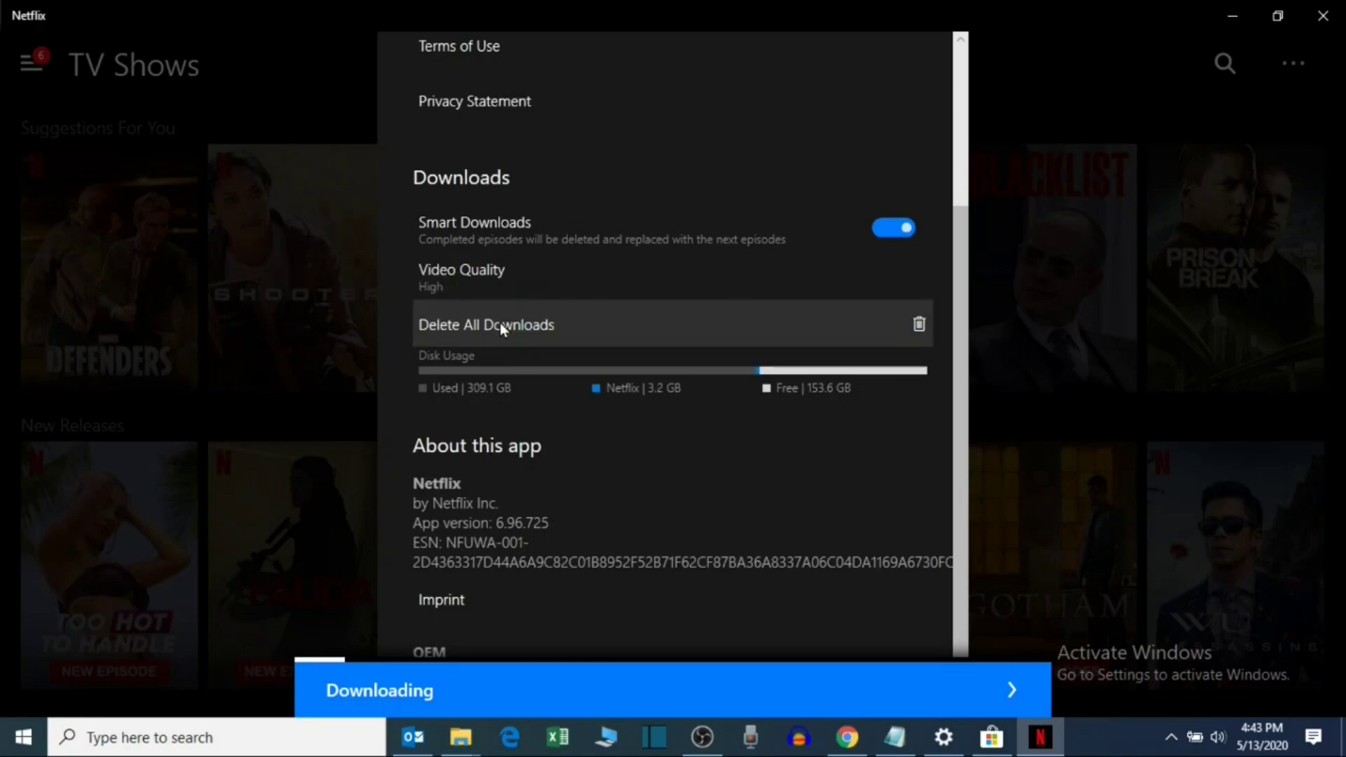
pyautogui.click(510, 279)
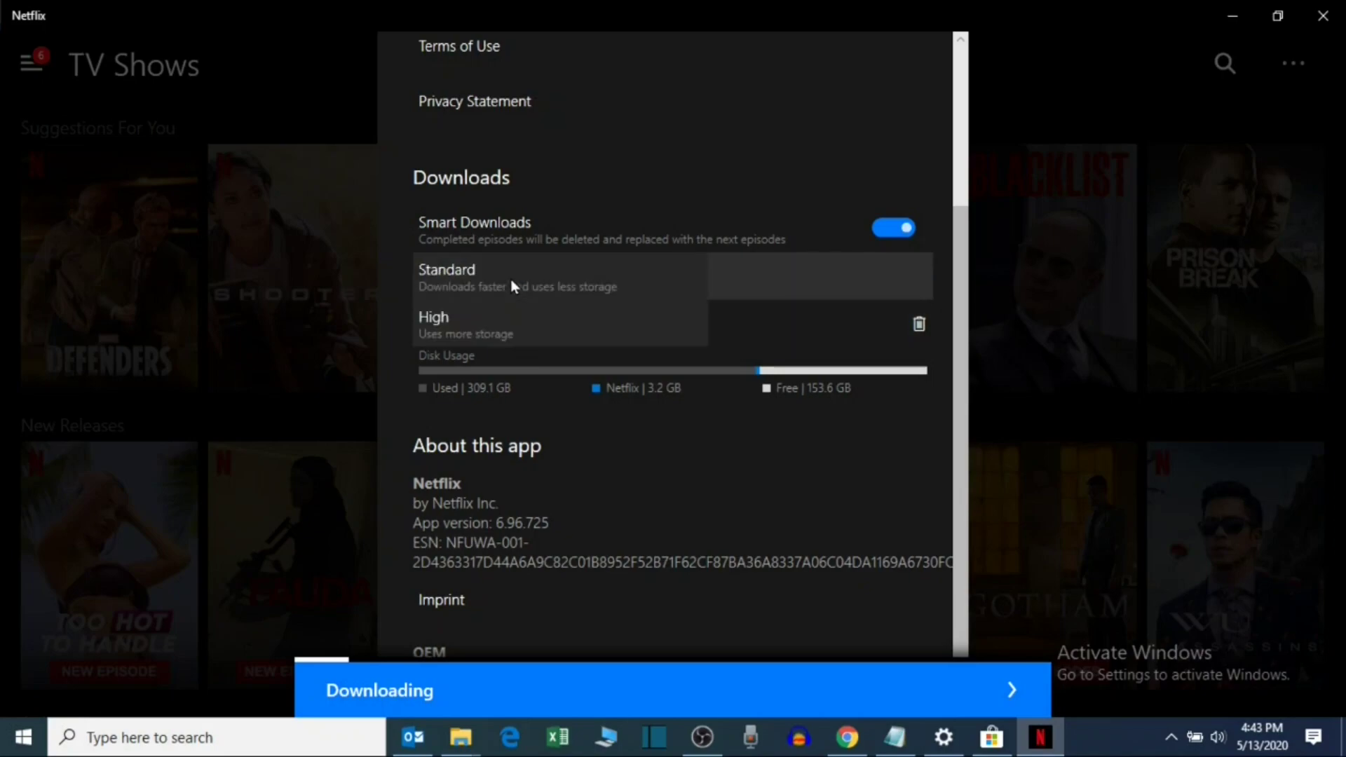
pyautogui.click(510, 279)
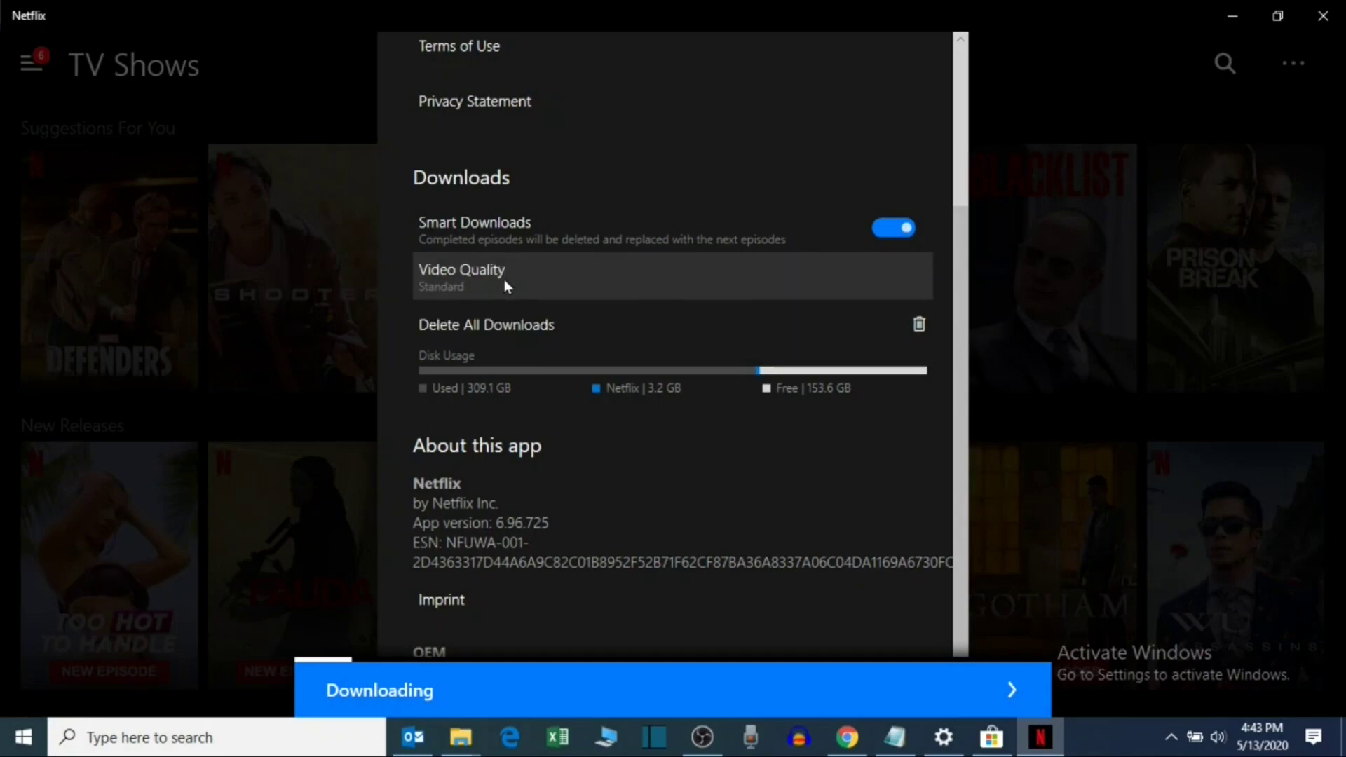
pyautogui.click(503, 279)
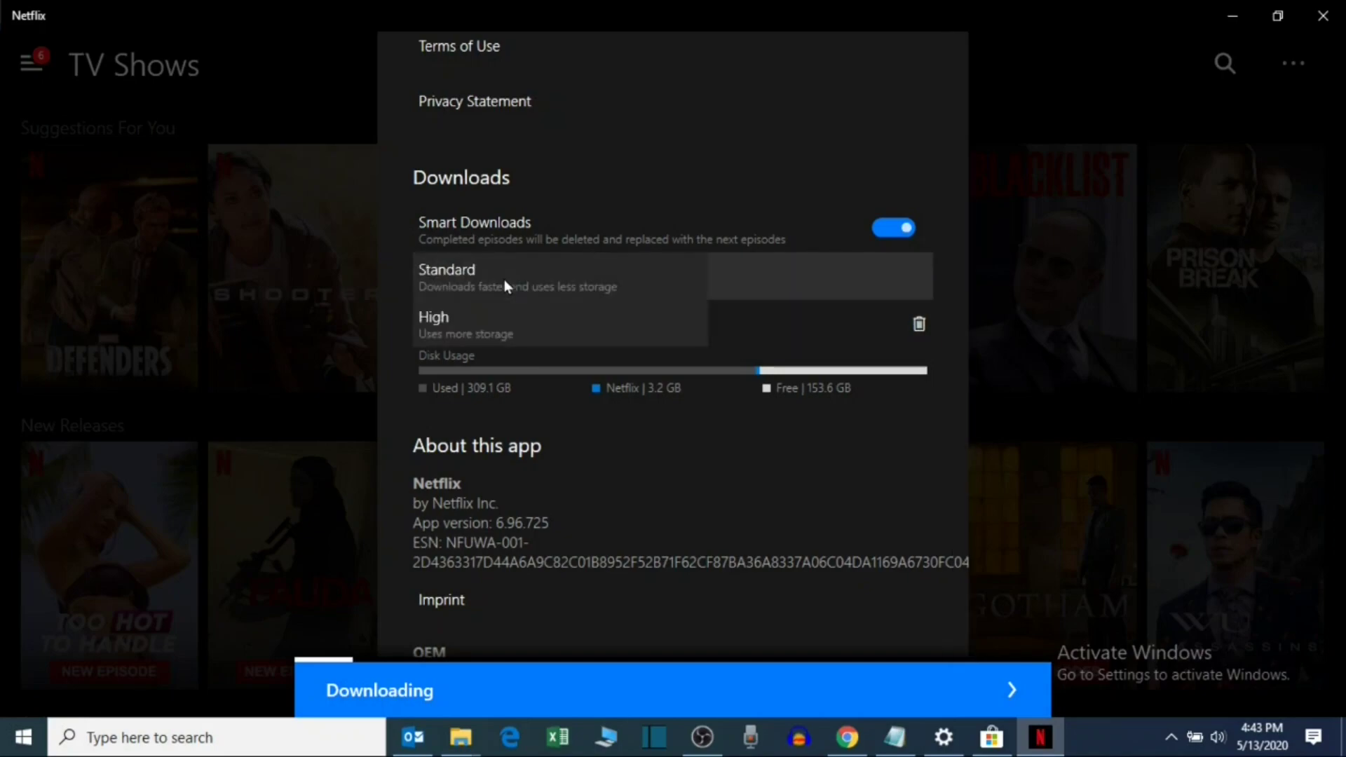
pyautogui.click(492, 324)
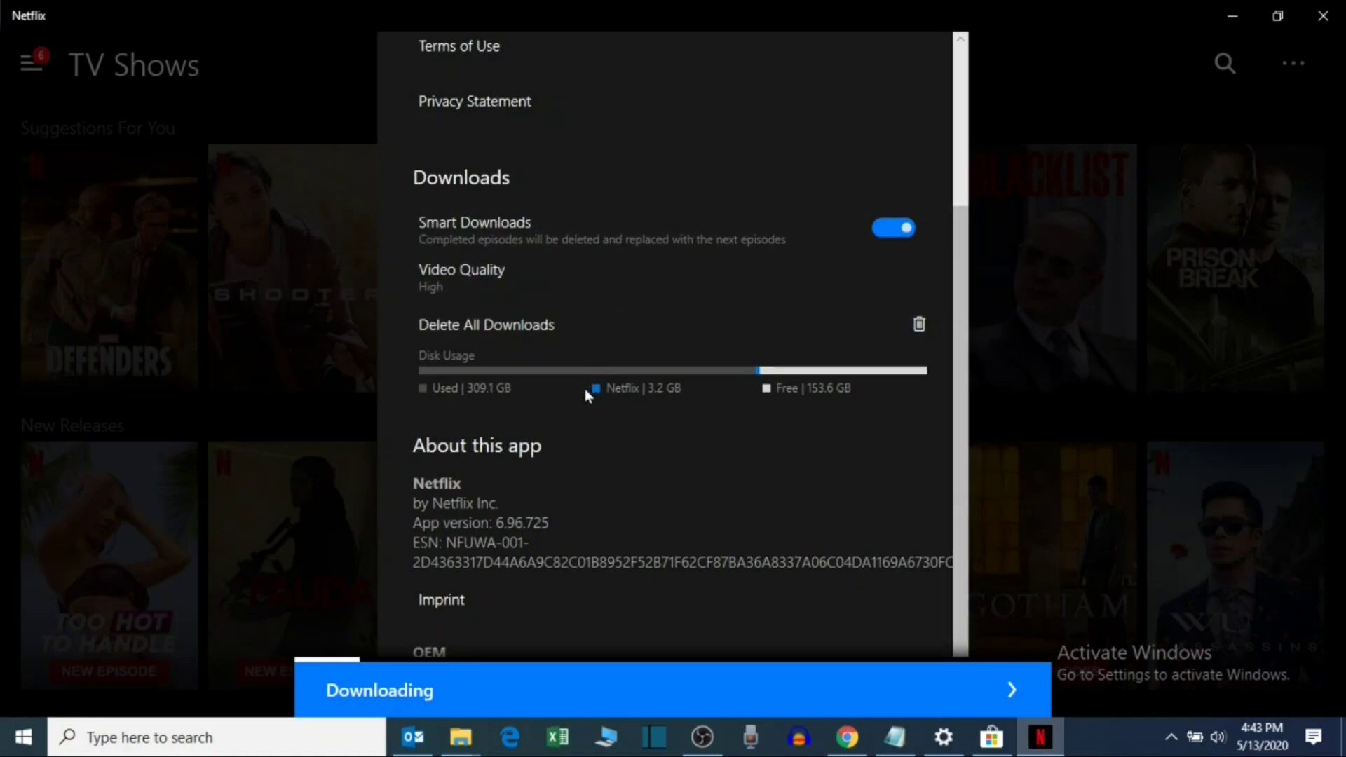
pyautogui.click(893, 229)
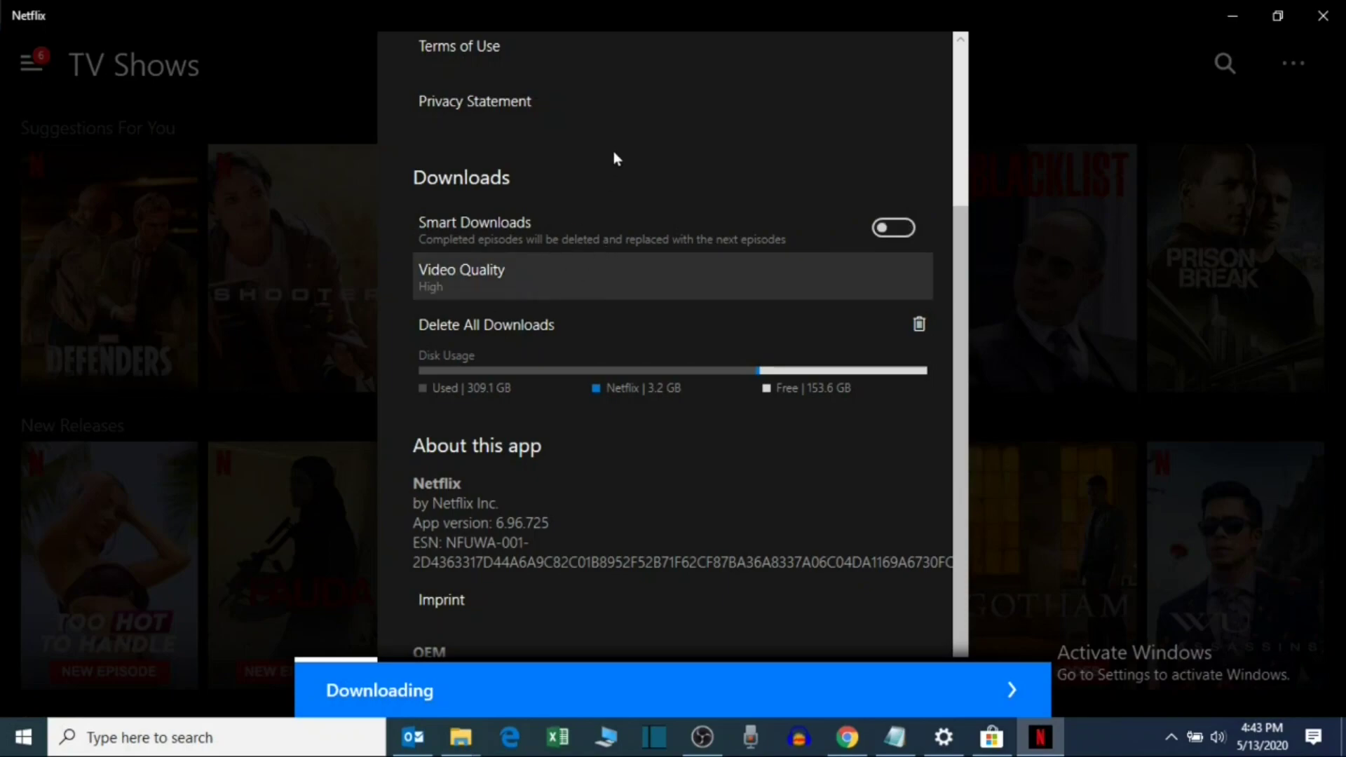